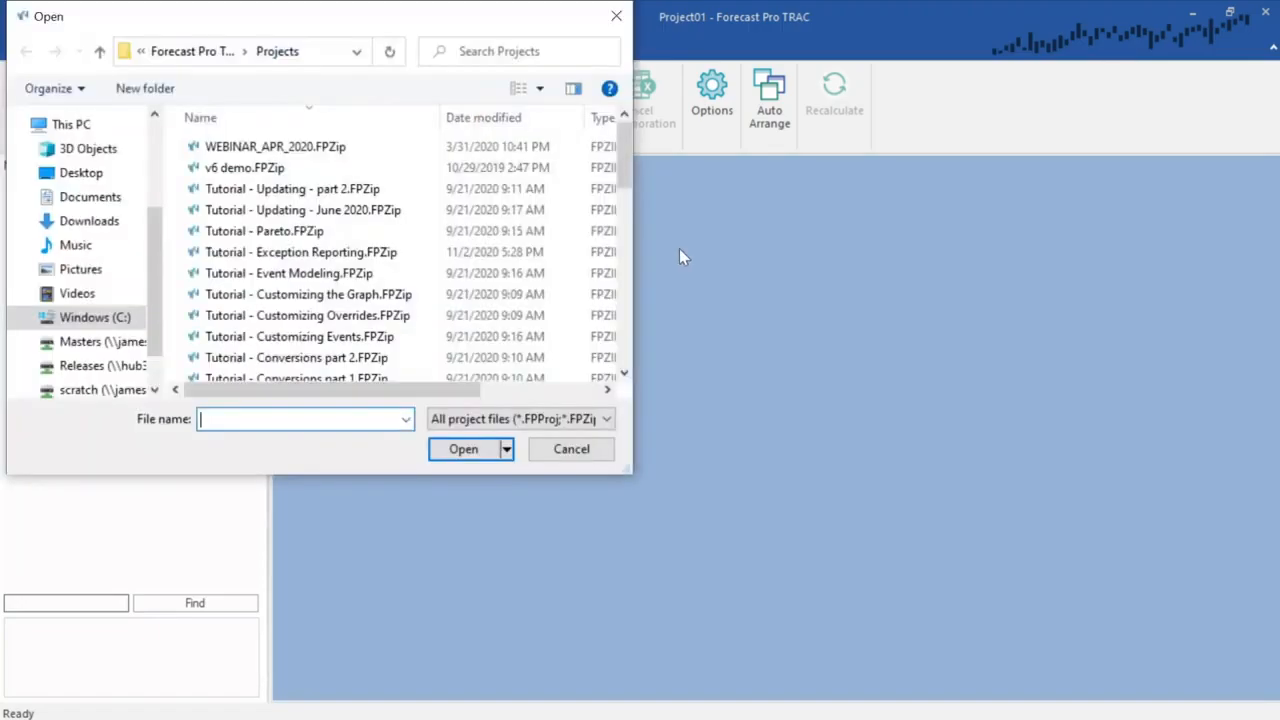
# - Open the Tutorial - Basics project file
pyautogui.scroll(-4, 625, 175)
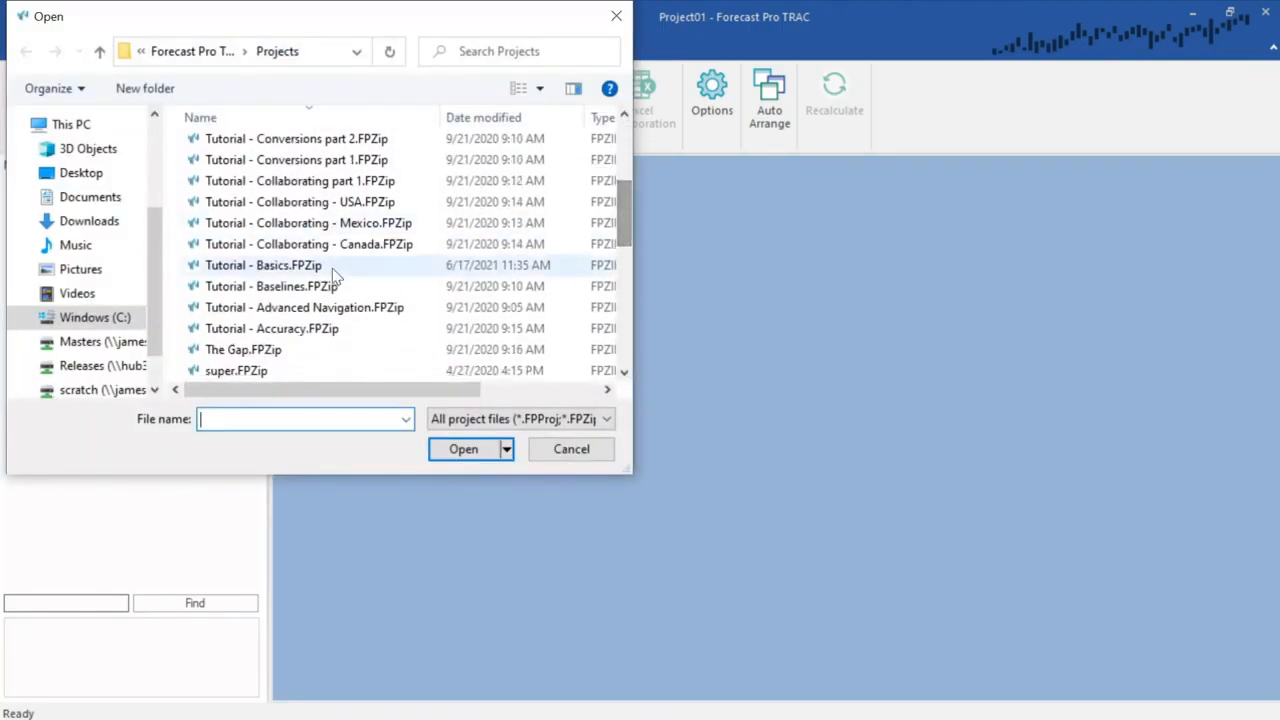
pyautogui.doubleClick(331, 262)
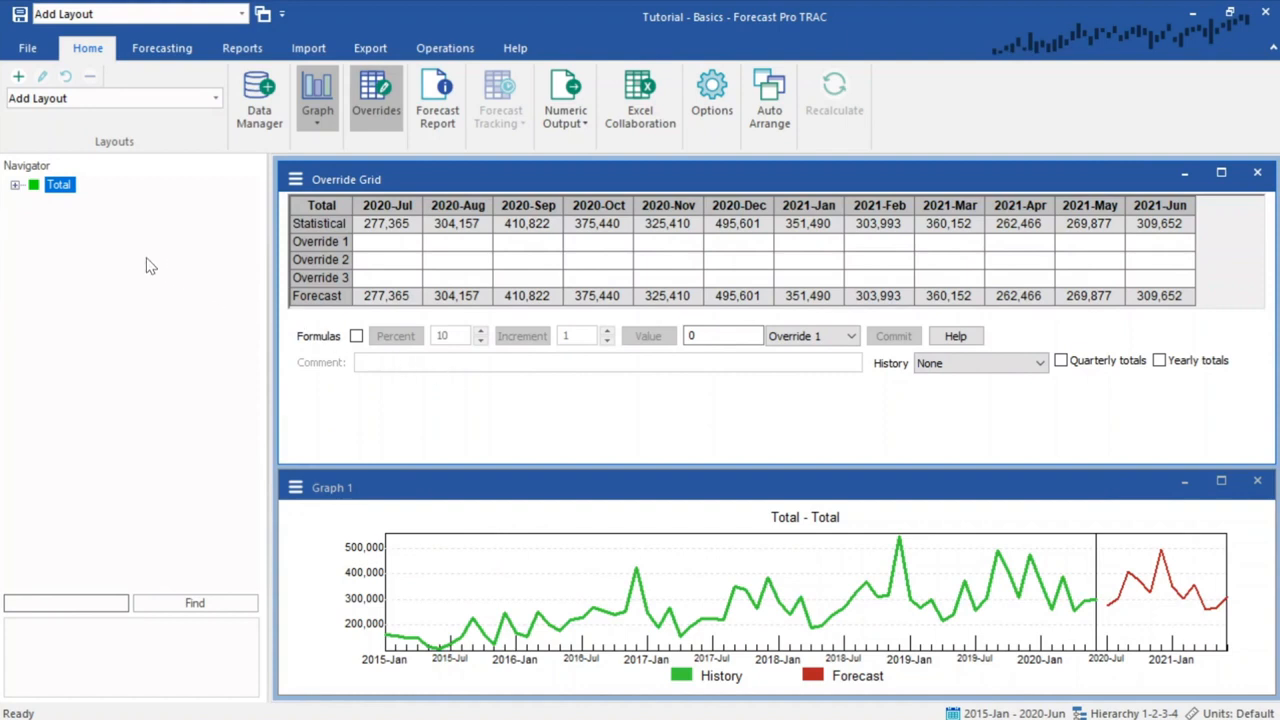
# - Expand Total, Cakes, Food-King and Grocery-Land in the navigator hierarchy
pyautogui.click(15, 186)
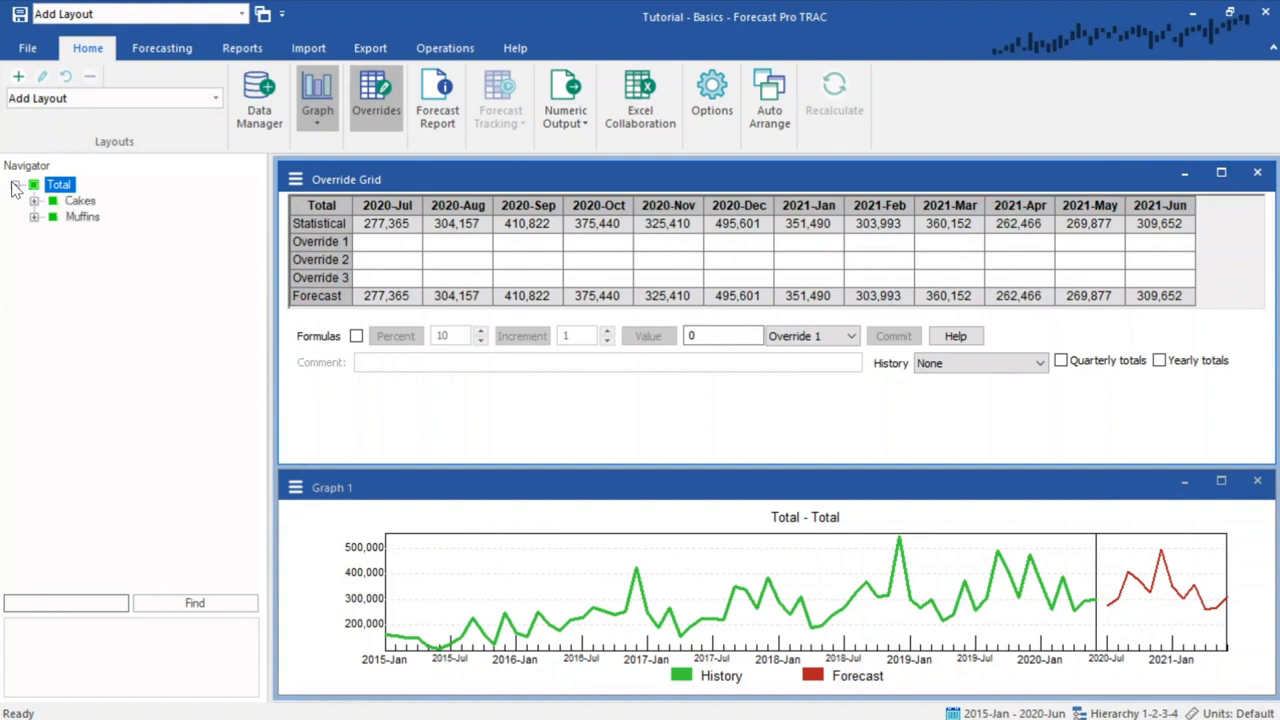
pyautogui.click(34, 201)
pyautogui.click(53, 217)
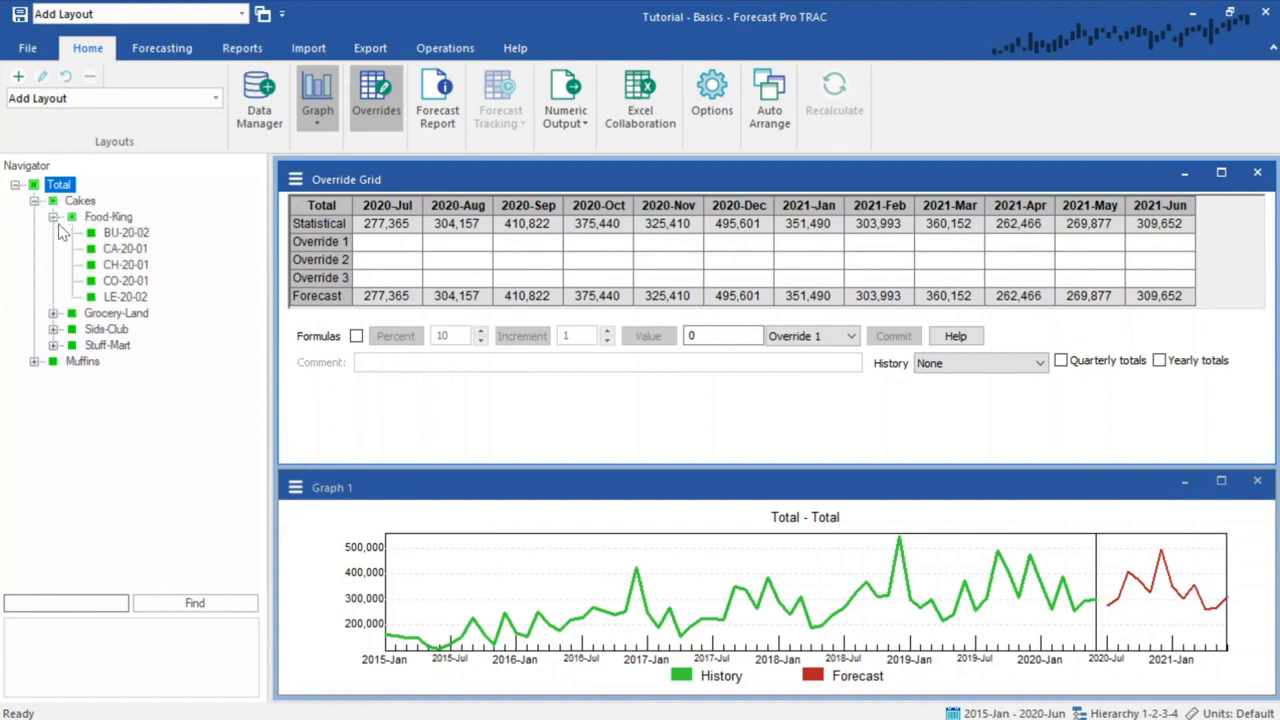
pyautogui.click(53, 313)
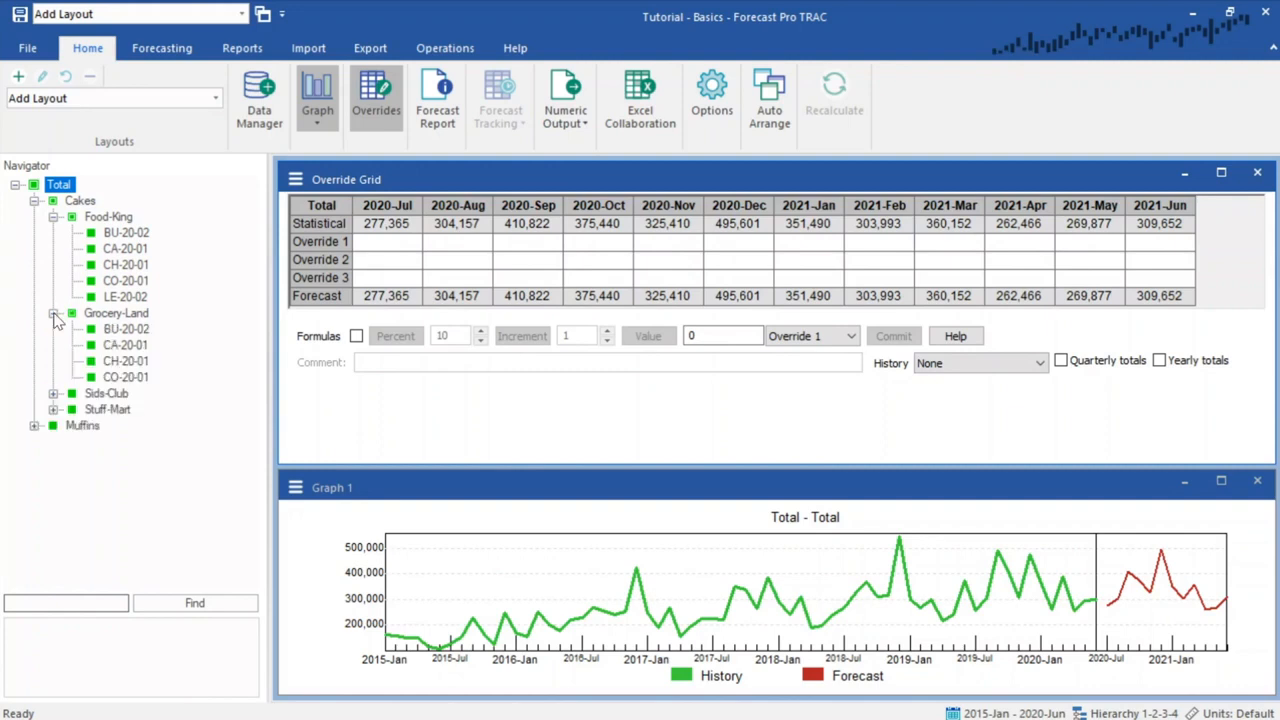
# - Browse the ribbon tabs from Forecasting through Operations, returning to Home
pyautogui.click(162, 48)
pyautogui.click(230, 50)
pyautogui.click(308, 48)
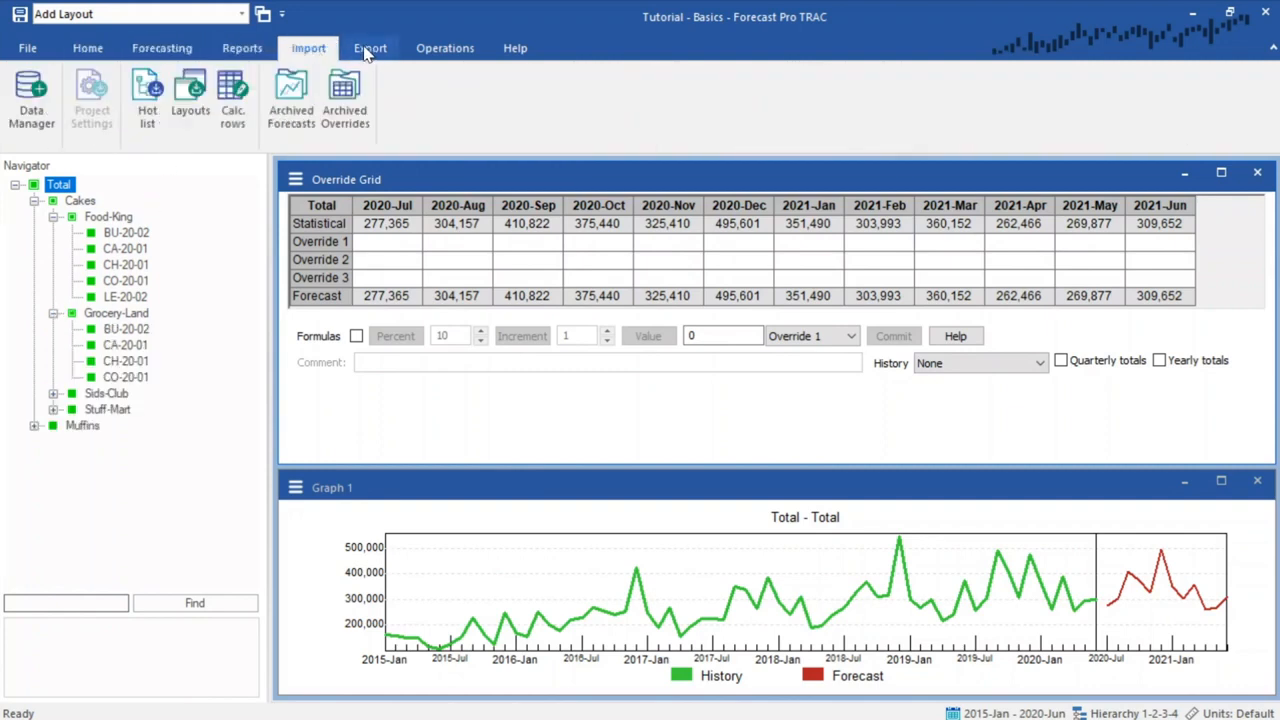
pyautogui.click(370, 50)
pyautogui.click(428, 52)
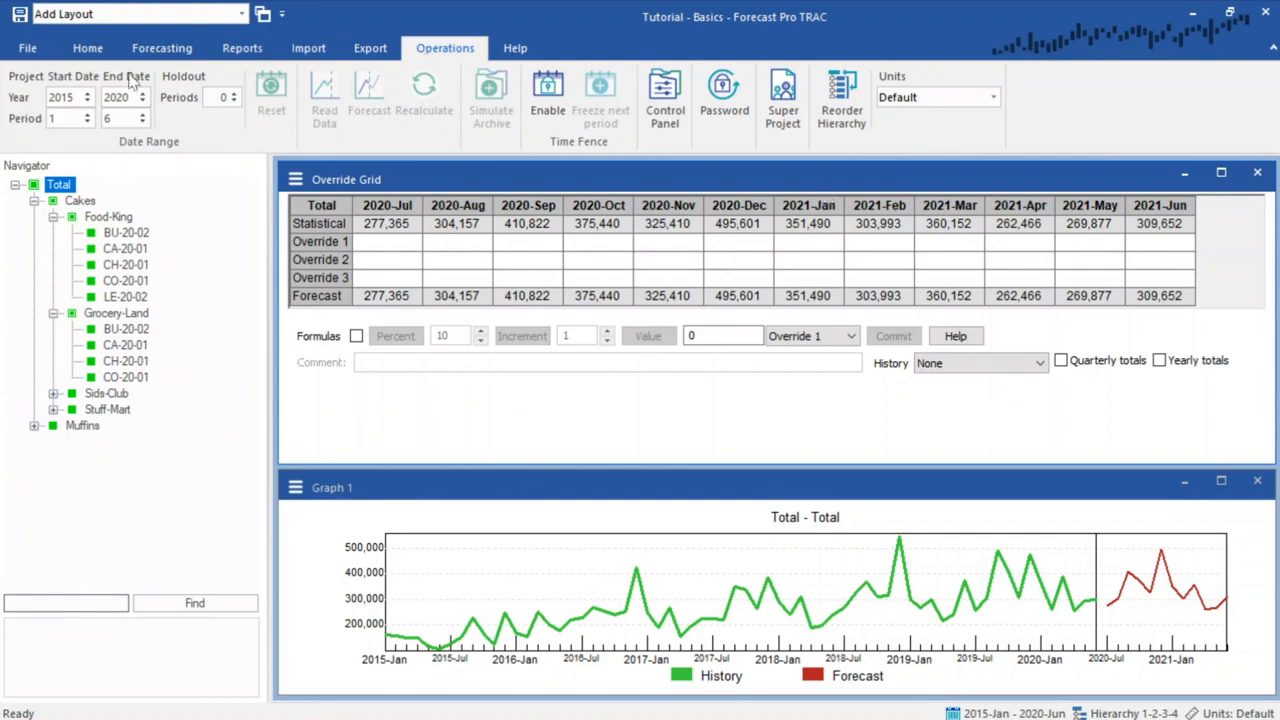
pyautogui.click(88, 50)
# - Open the Forecast Report and arrange it beside a narrowed Override Grid above the graph
pyautogui.click(437, 97)
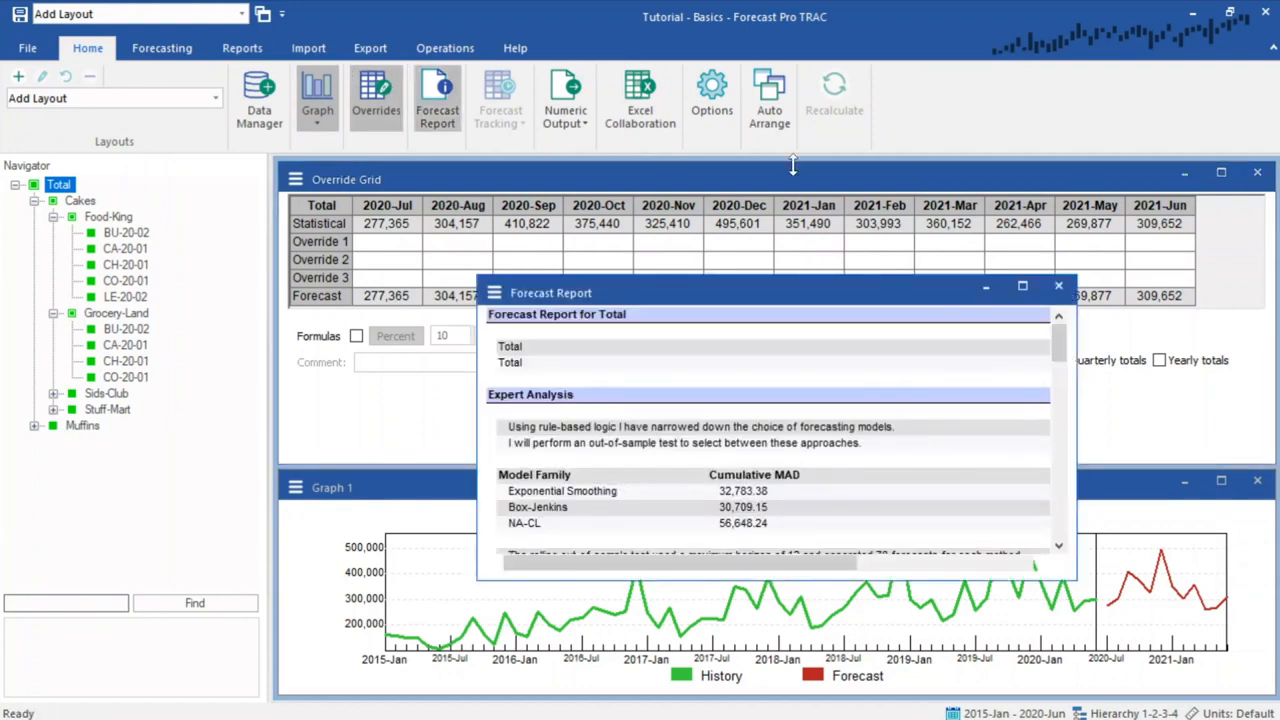
pyautogui.moveTo(1268, 228); pyautogui.dragTo(787, 230)
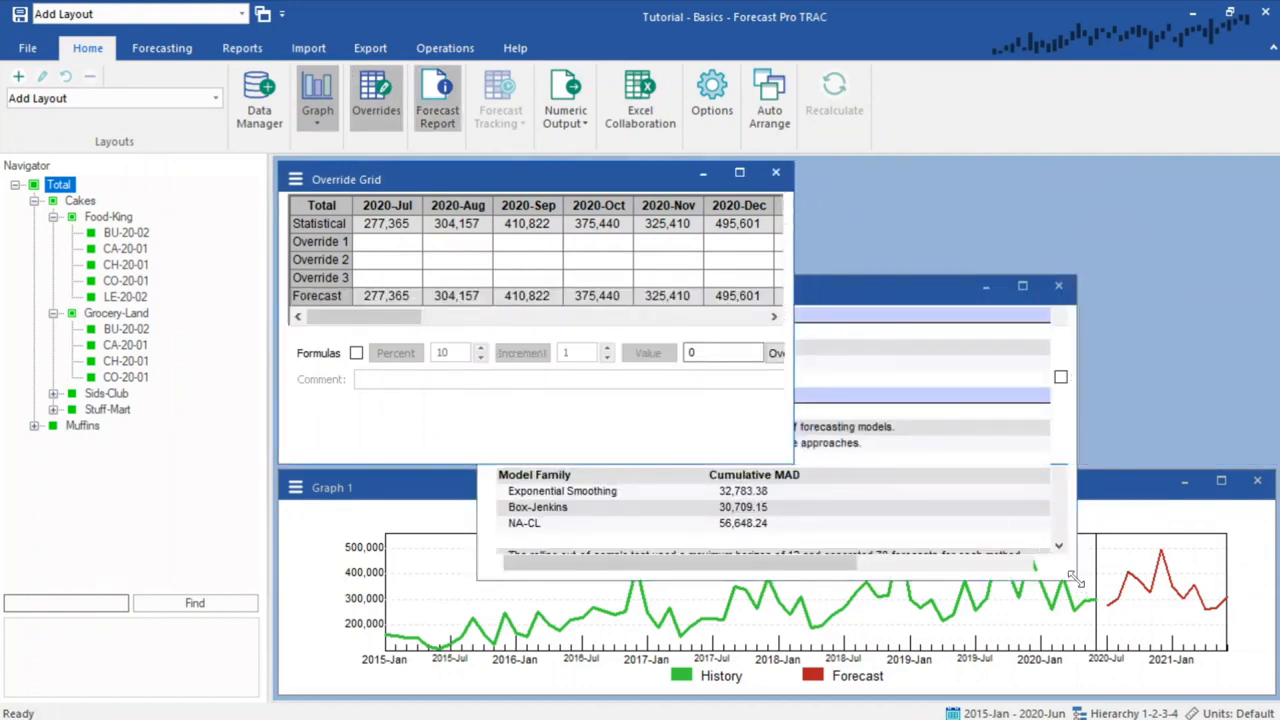
pyautogui.moveTo(1074, 578); pyautogui.dragTo(976, 532)
pyautogui.moveTo(740, 292); pyautogui.dragTo(1062, 175)
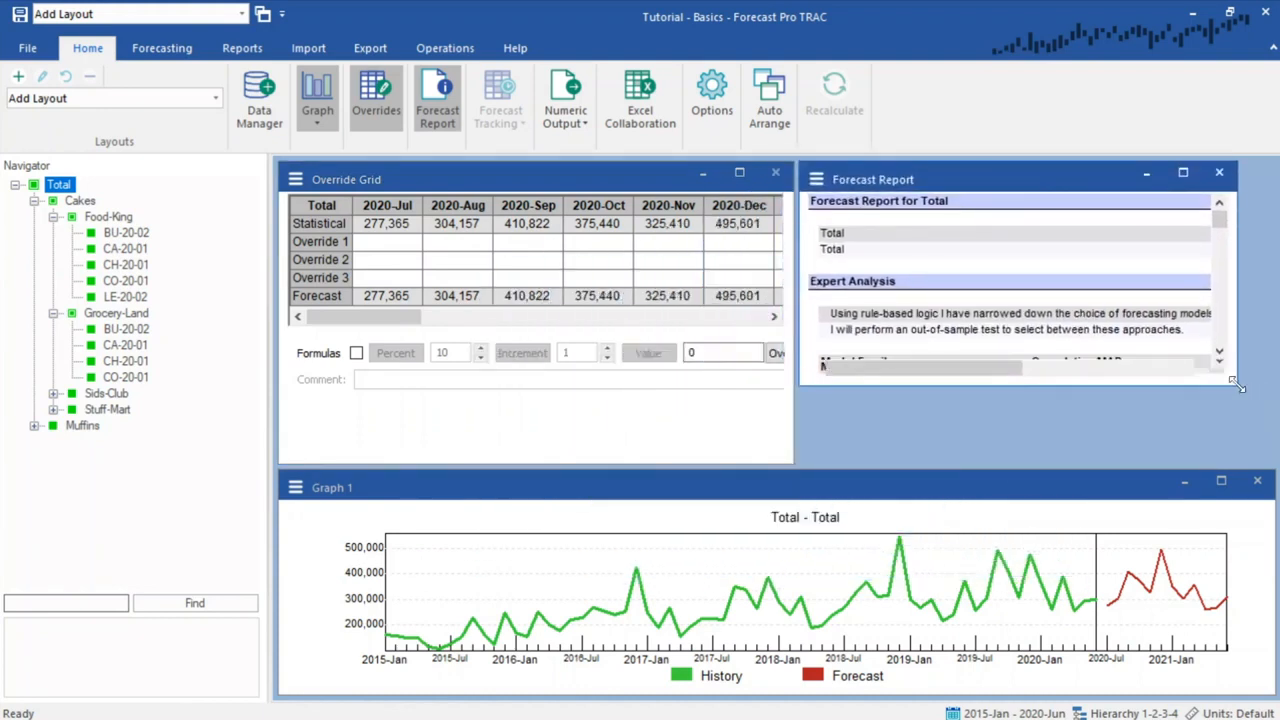
pyautogui.moveTo(1237, 384); pyautogui.dragTo(1276, 463)
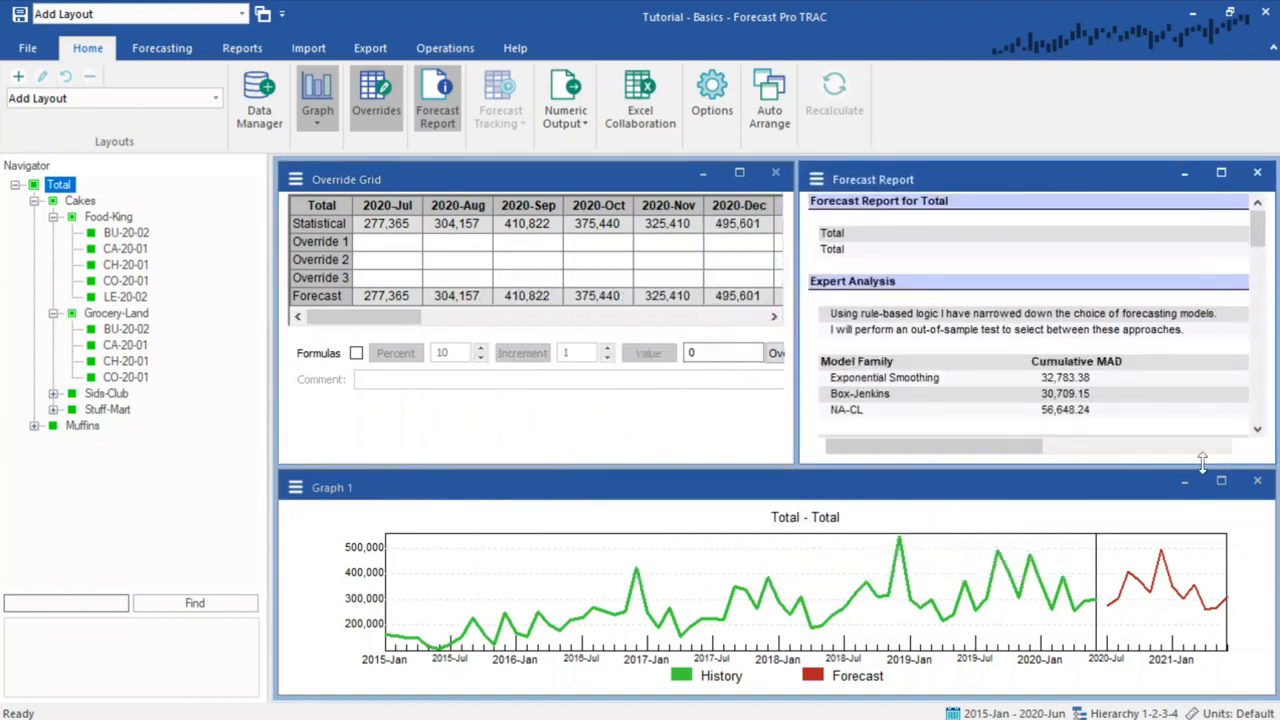
# - Step through the Cakes customers and their SKUs in the navigator to review each forecast
pyautogui.click(80, 202)
pyautogui.click(95, 218)
pyautogui.click(98, 232)
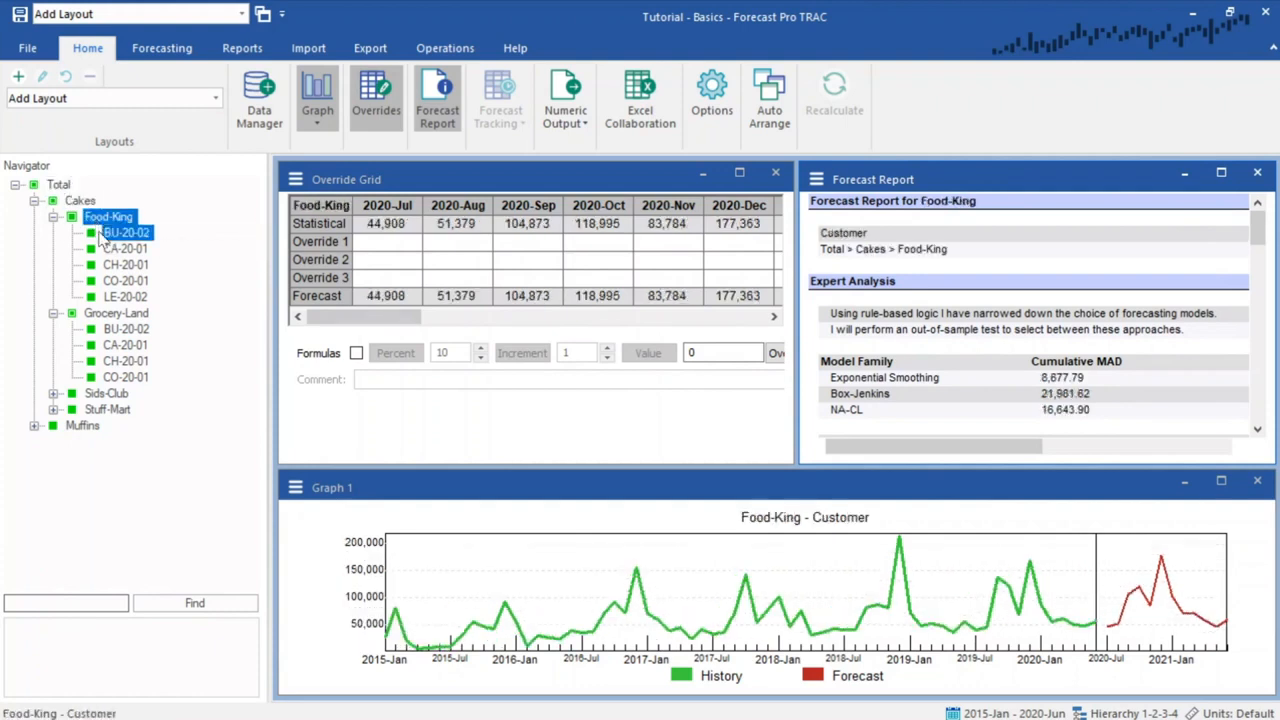
pyautogui.click(101, 248)
pyautogui.click(104, 265)
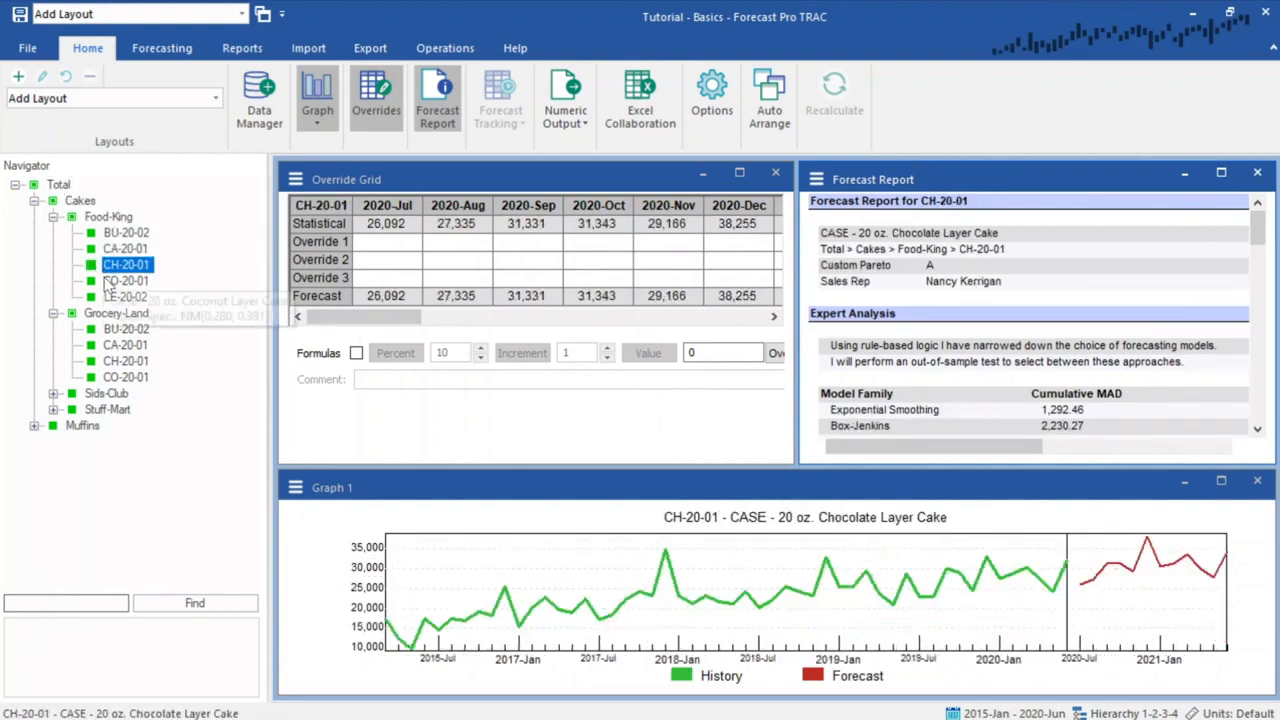
pyautogui.click(105, 281)
pyautogui.click(106, 297)
pyautogui.click(108, 315)
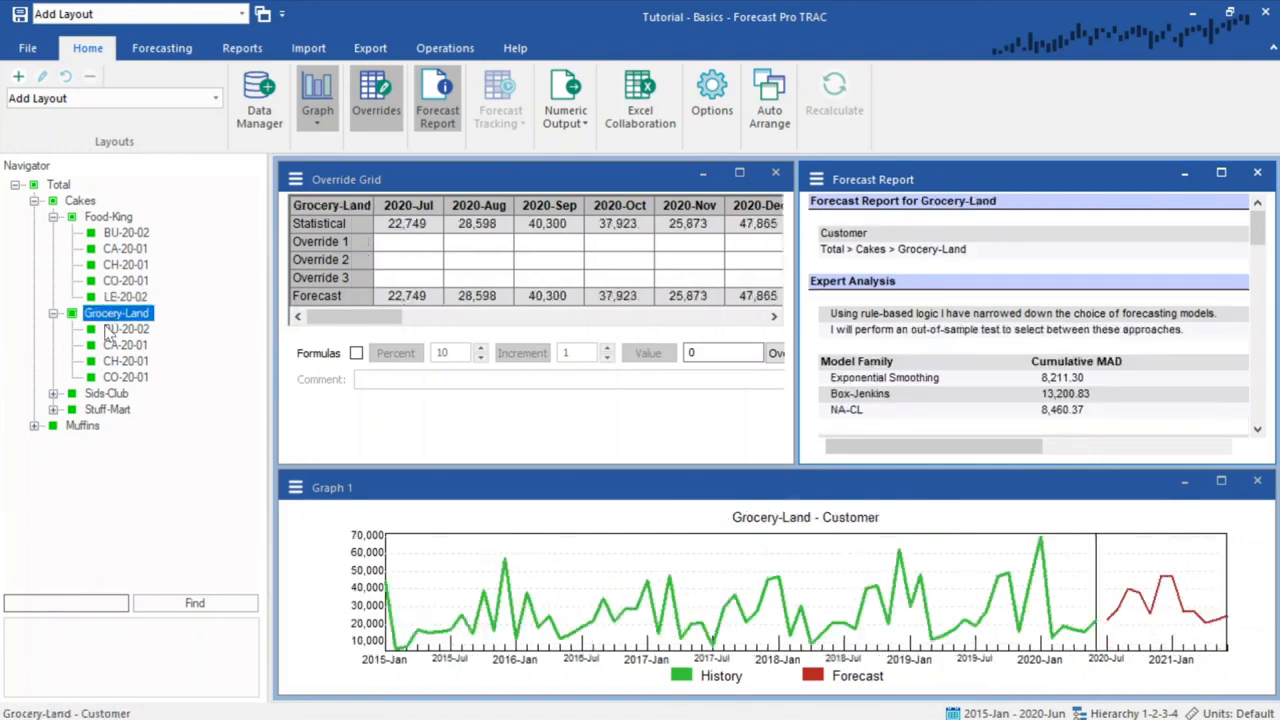
pyautogui.click(109, 330)
pyautogui.click(110, 346)
pyautogui.click(110, 362)
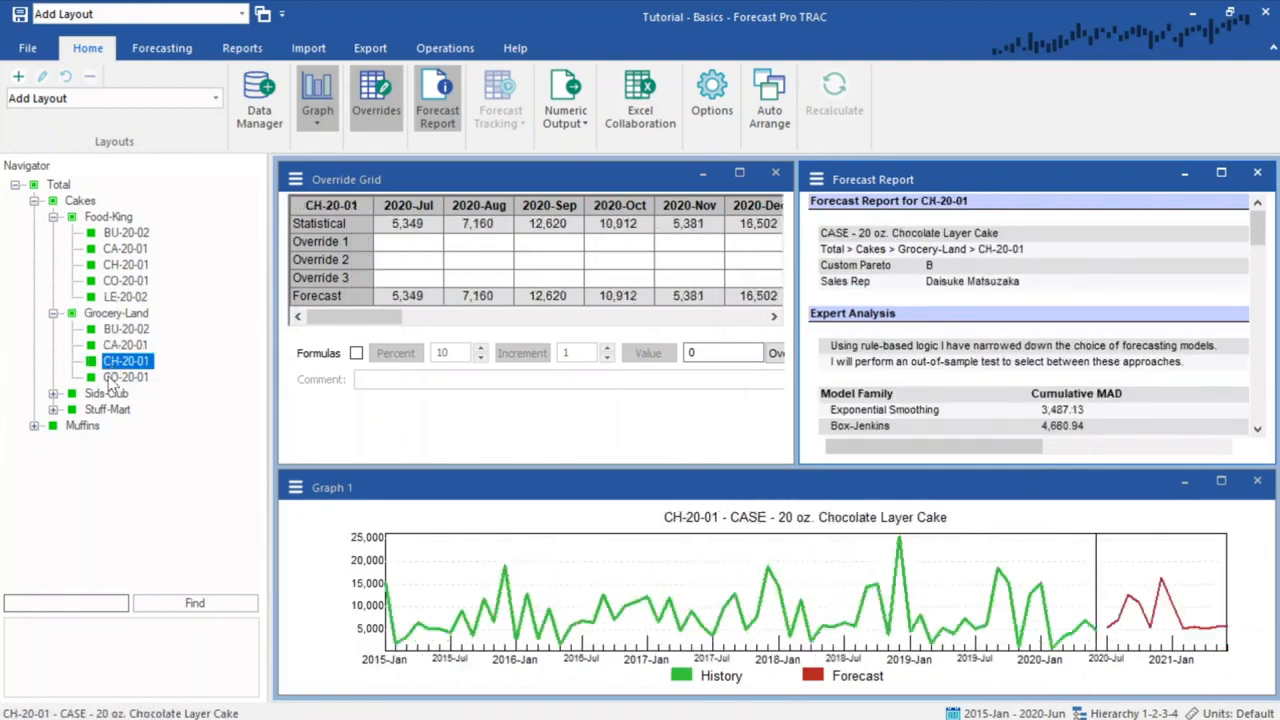
pyautogui.click(111, 378)
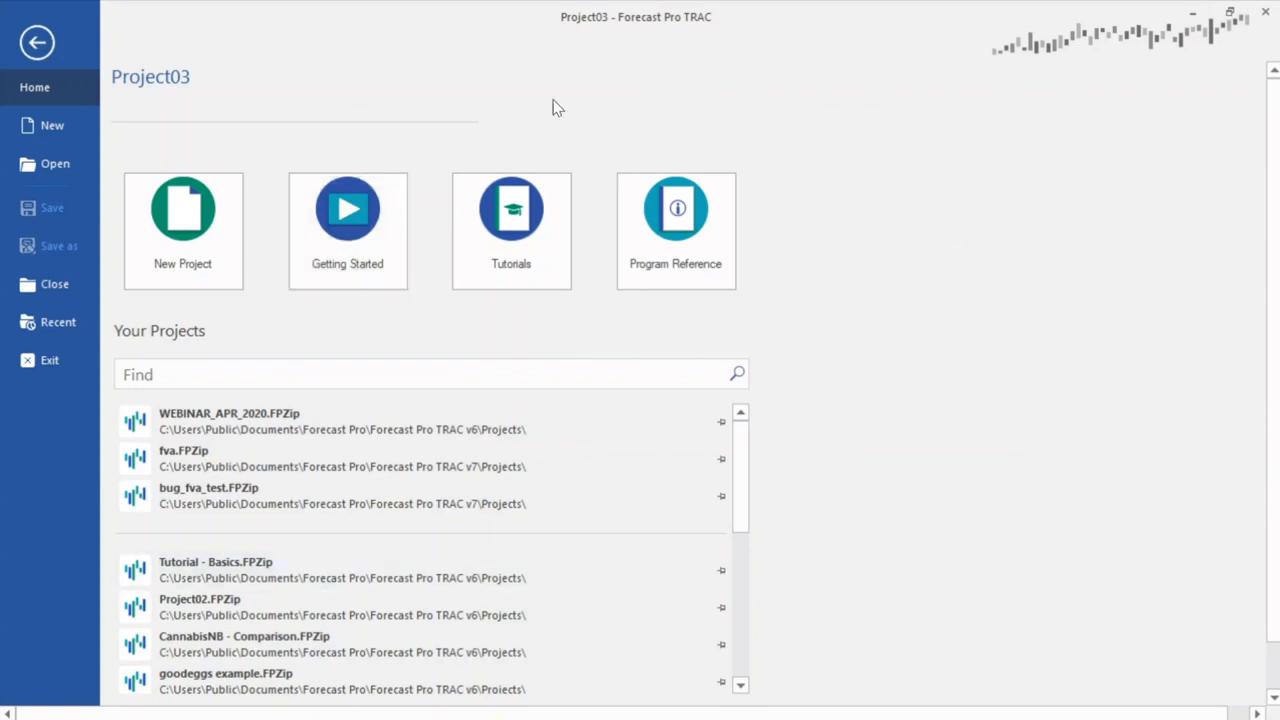
# - Start a new project and open the Data Manager
pyautogui.click(212, 240)
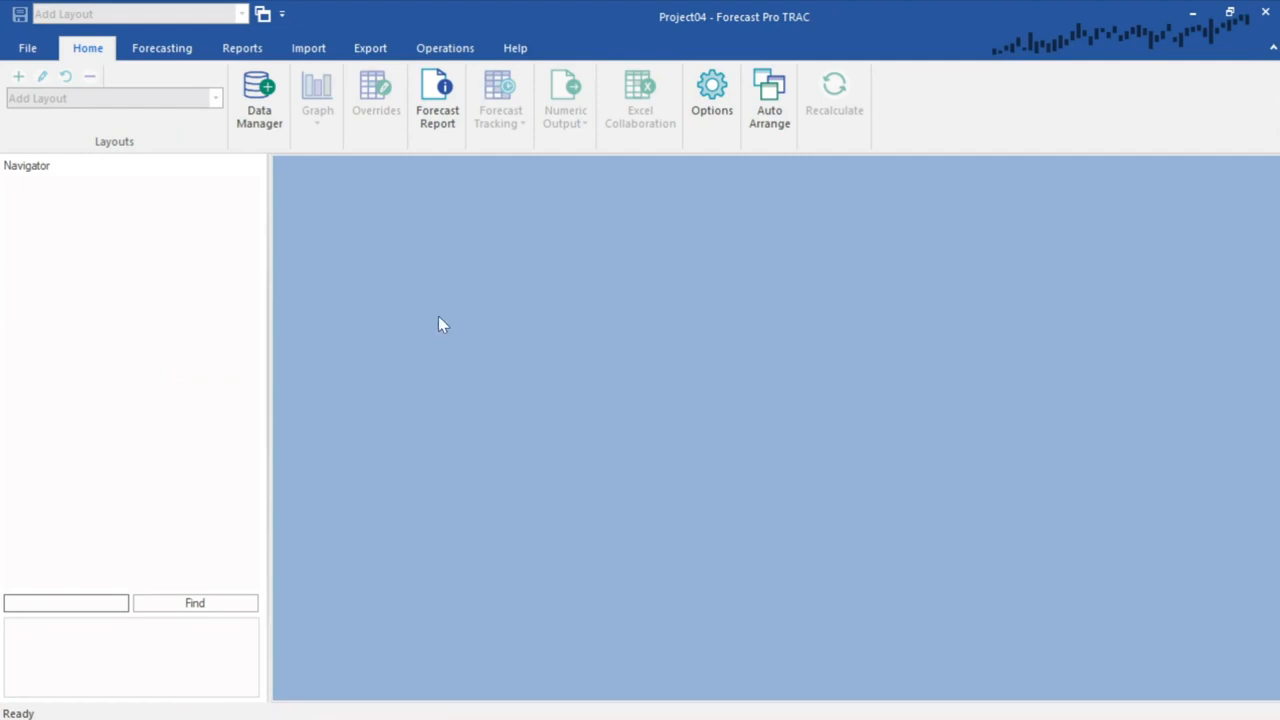
pyautogui.click(268, 112)
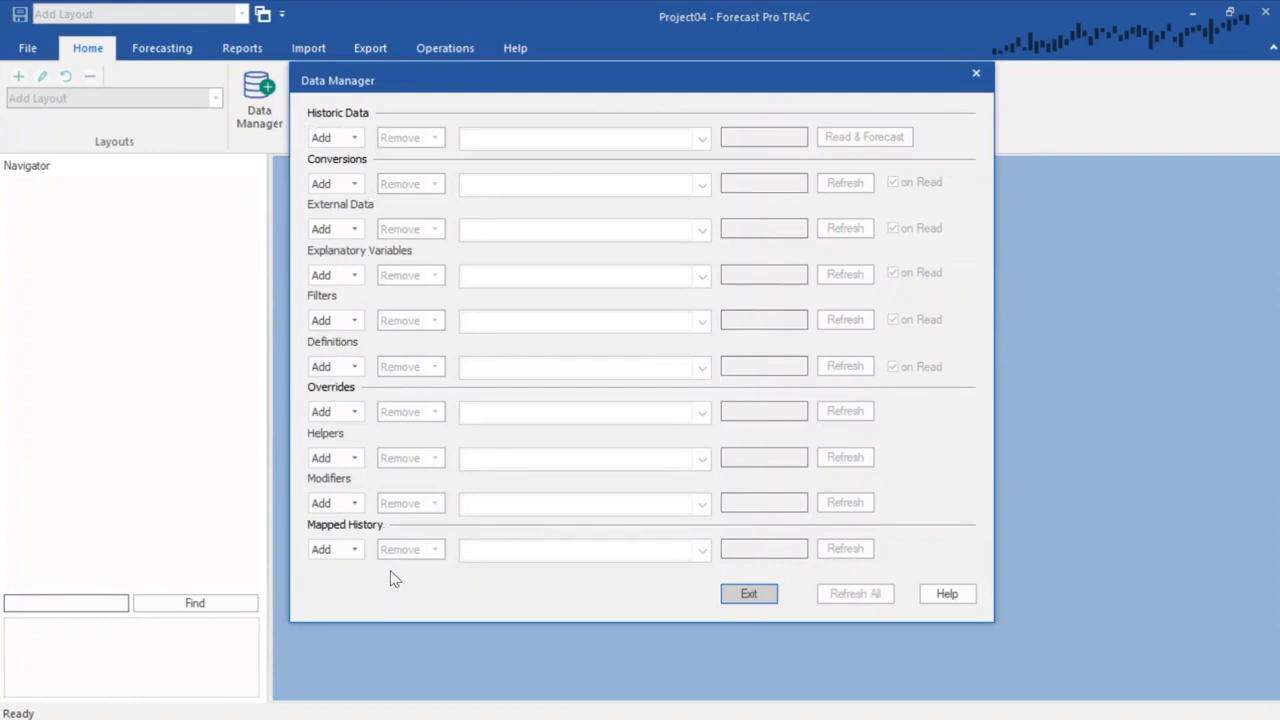
# - Add 123 Bakery - Historic Data.xlsx as Excel historic data, run Read & Forecast, and exit the Data Manager
pyautogui.click(354, 140)
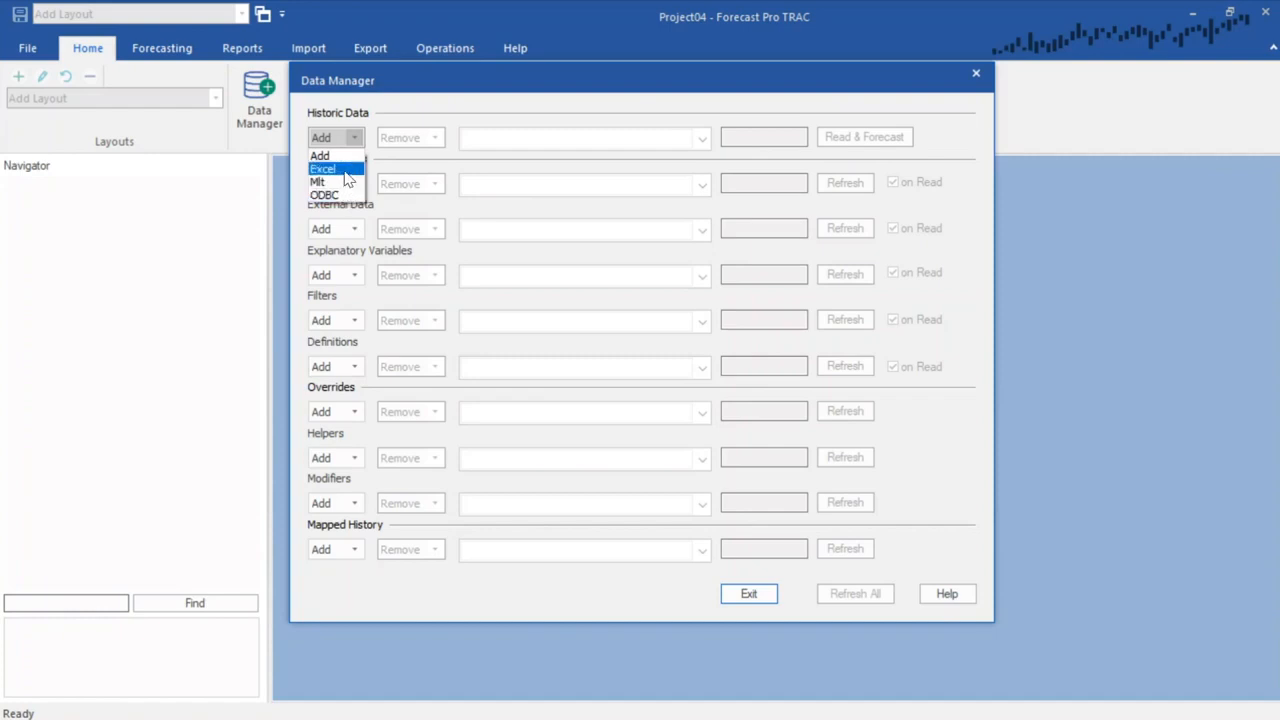
pyautogui.click(322, 169)
pyautogui.scroll(-2, 931, 232)
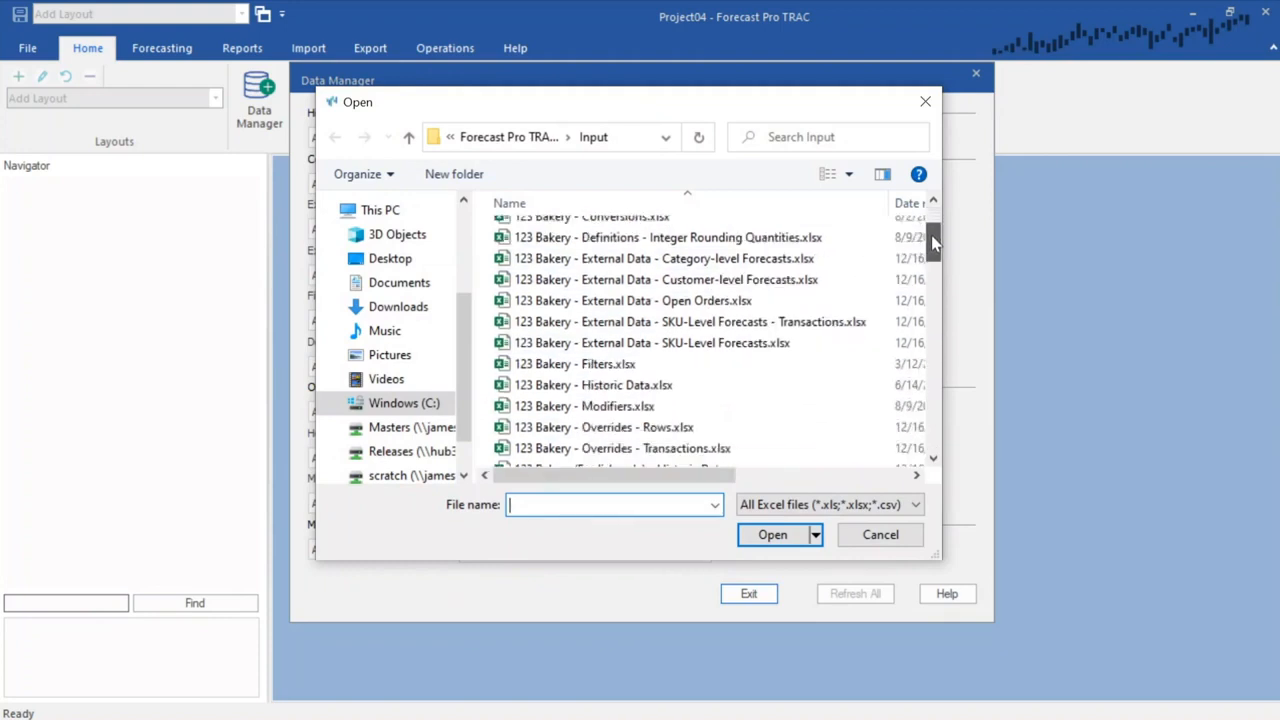
pyautogui.doubleClick(605, 382)
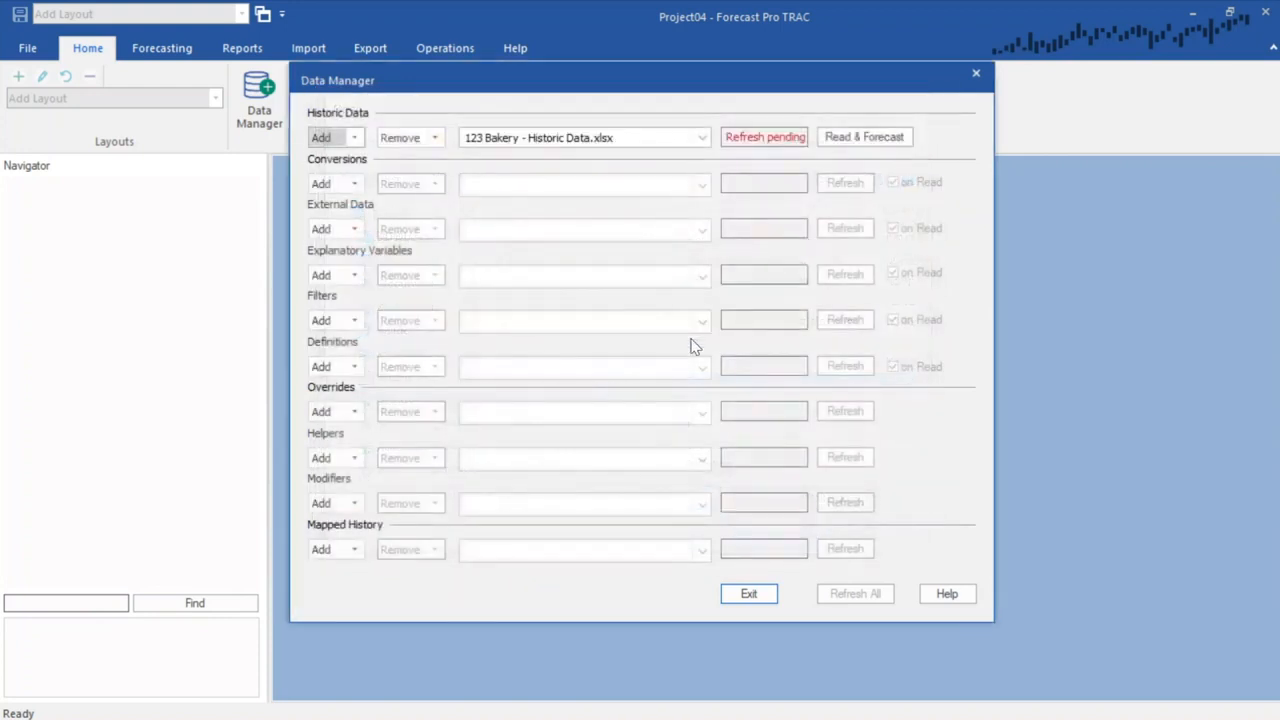
pyautogui.click(852, 137)
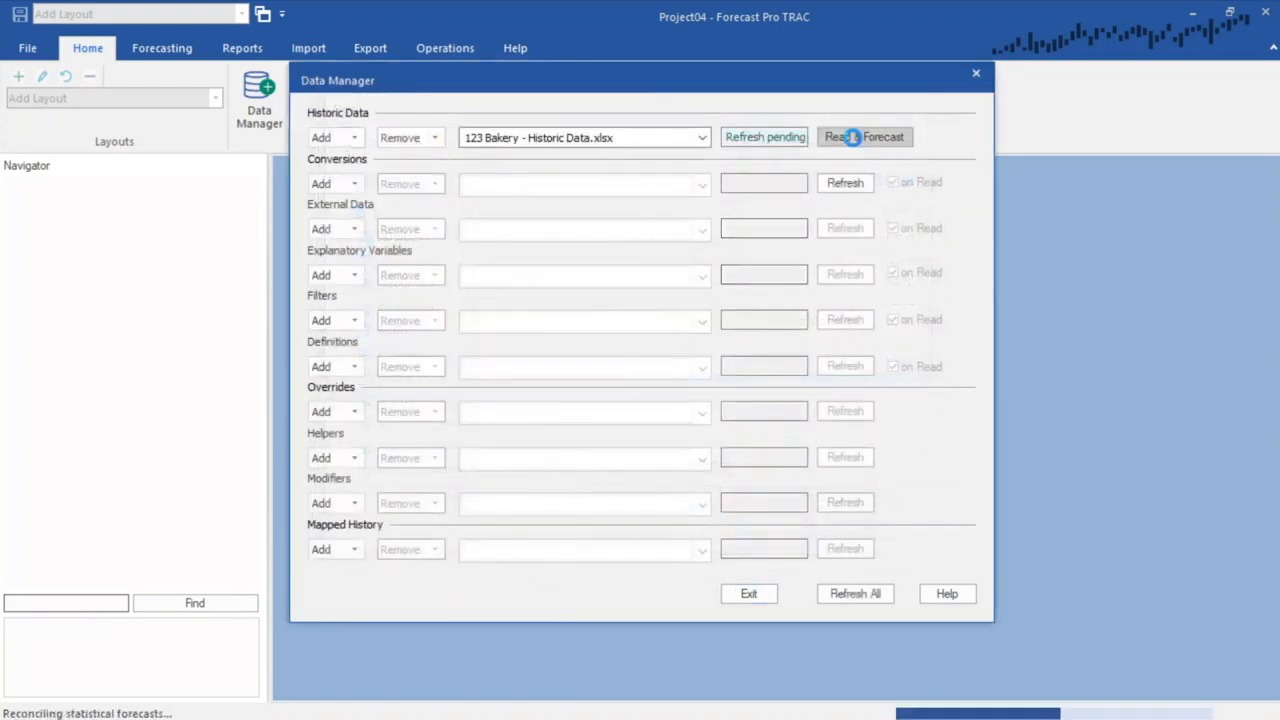
pyautogui.click(765, 595)
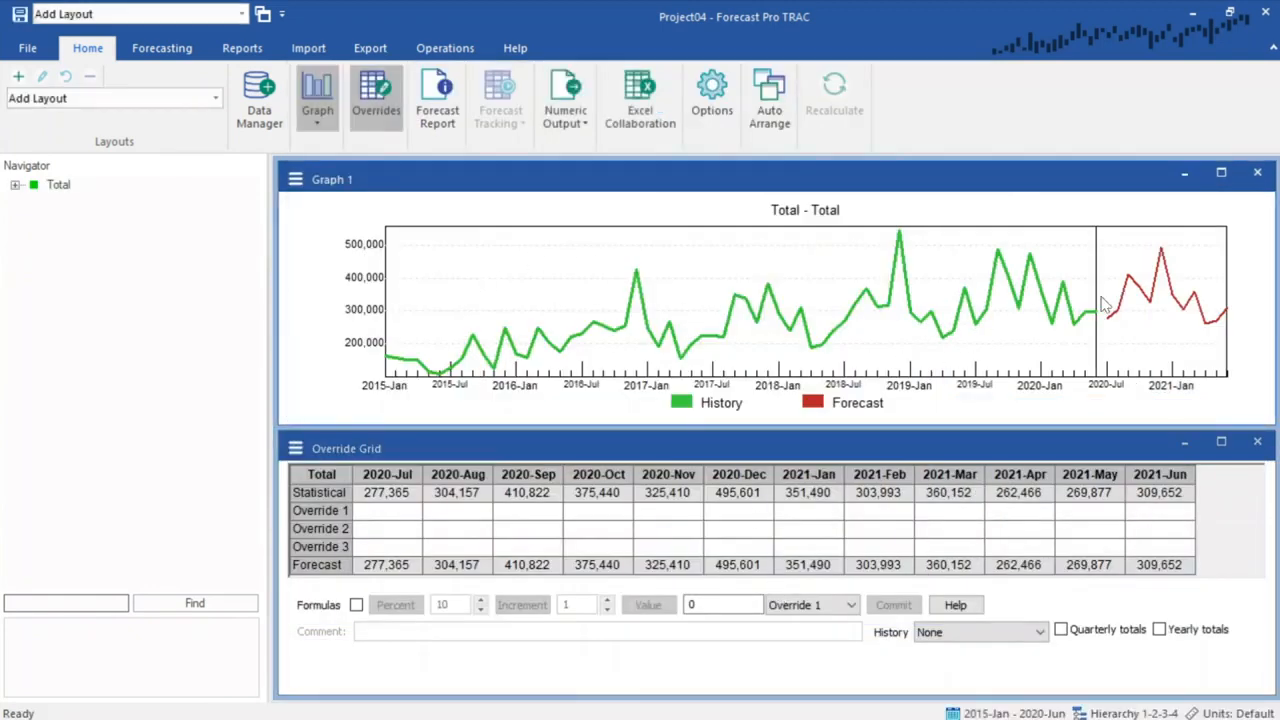
# - Expand the new project's hierarchy under Total, Cakes and each customer
pyautogui.click(13, 187)
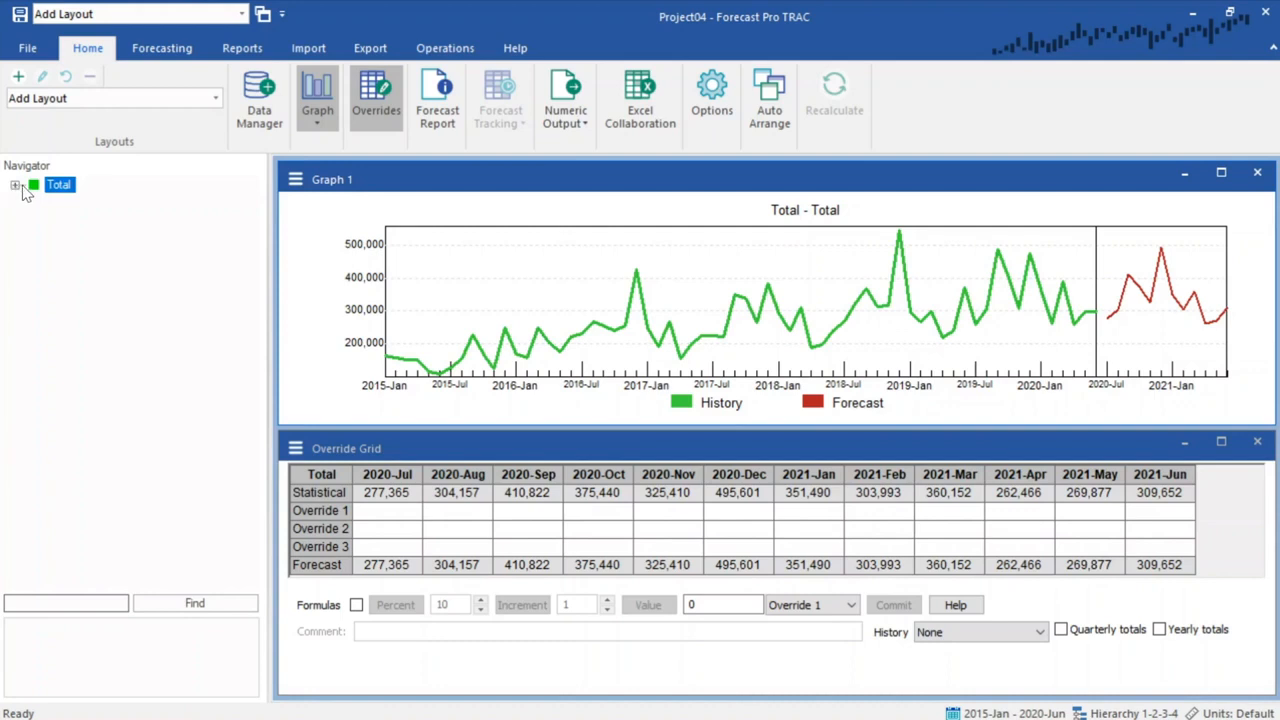
pyautogui.click(13, 186)
pyautogui.click(34, 200)
pyautogui.click(53, 216)
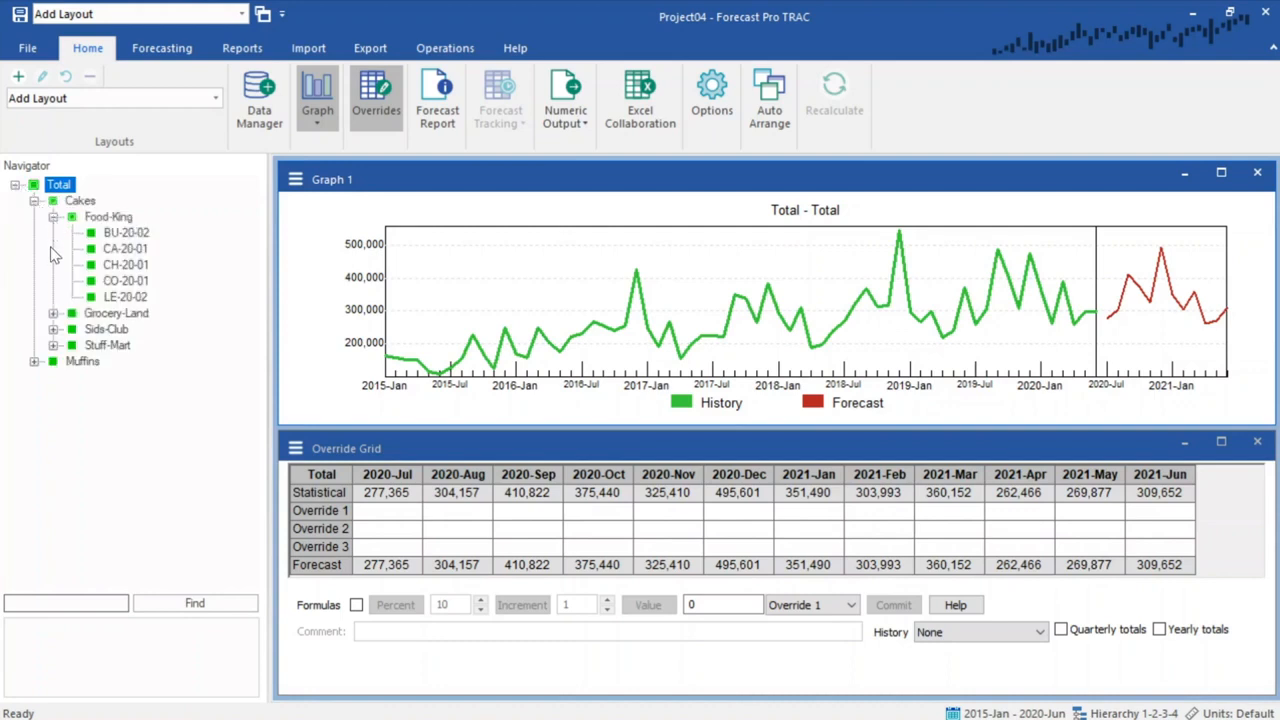
pyautogui.click(53, 313)
pyautogui.click(53, 393)
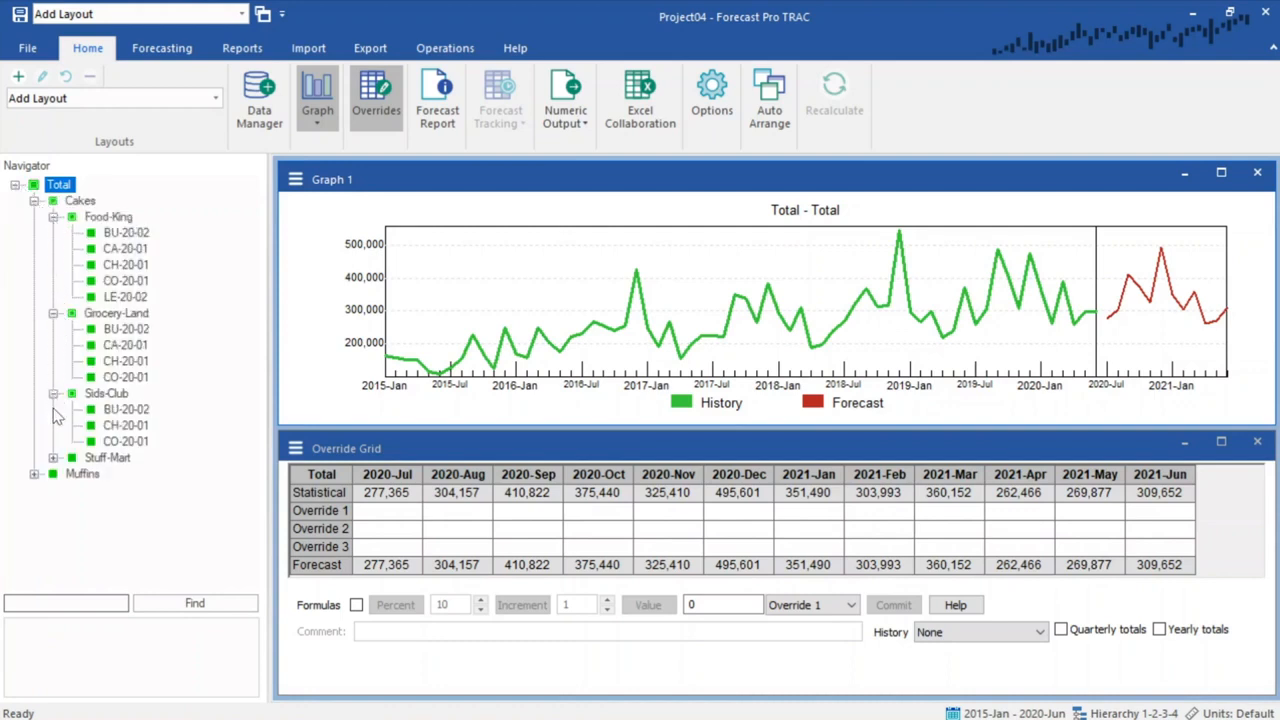
pyautogui.click(53, 457)
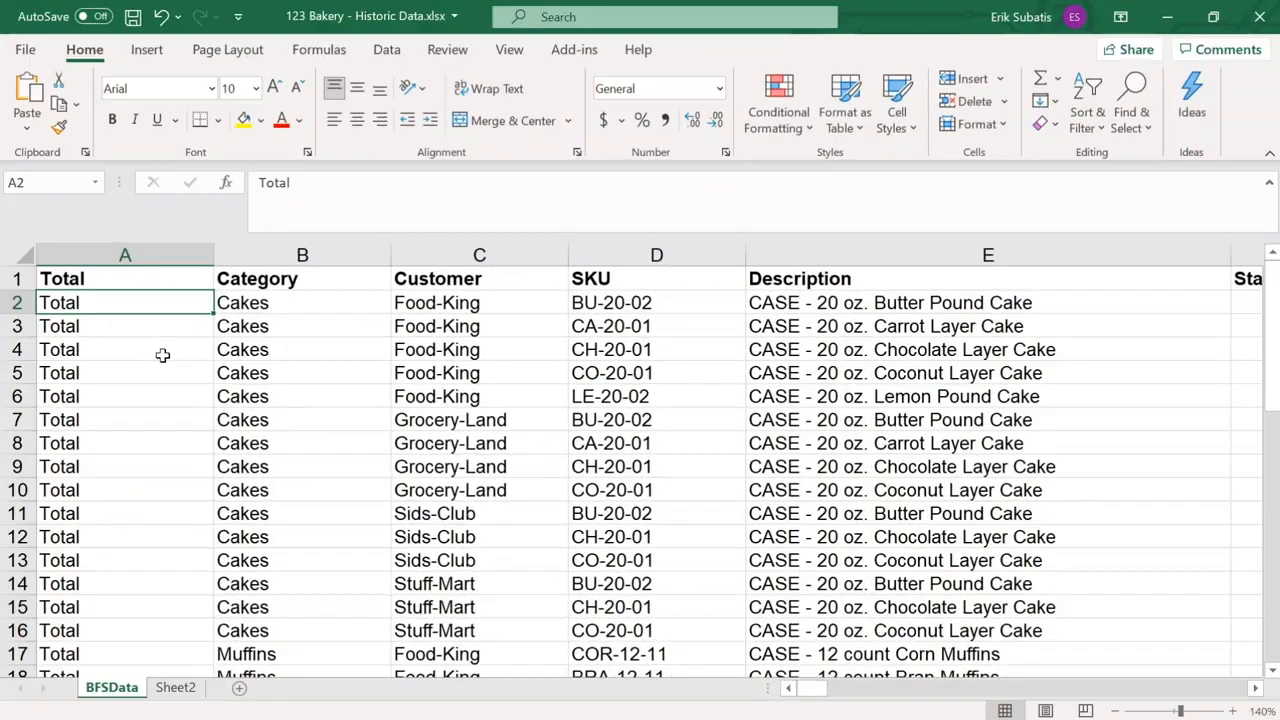
# - Switch to Excel and examine the hierarchy, description and date-setting columns of the historic data sheet
pyautogui.click(146, 257)
pyautogui.moveTo(146, 257); pyautogui.dragTo(623, 255)
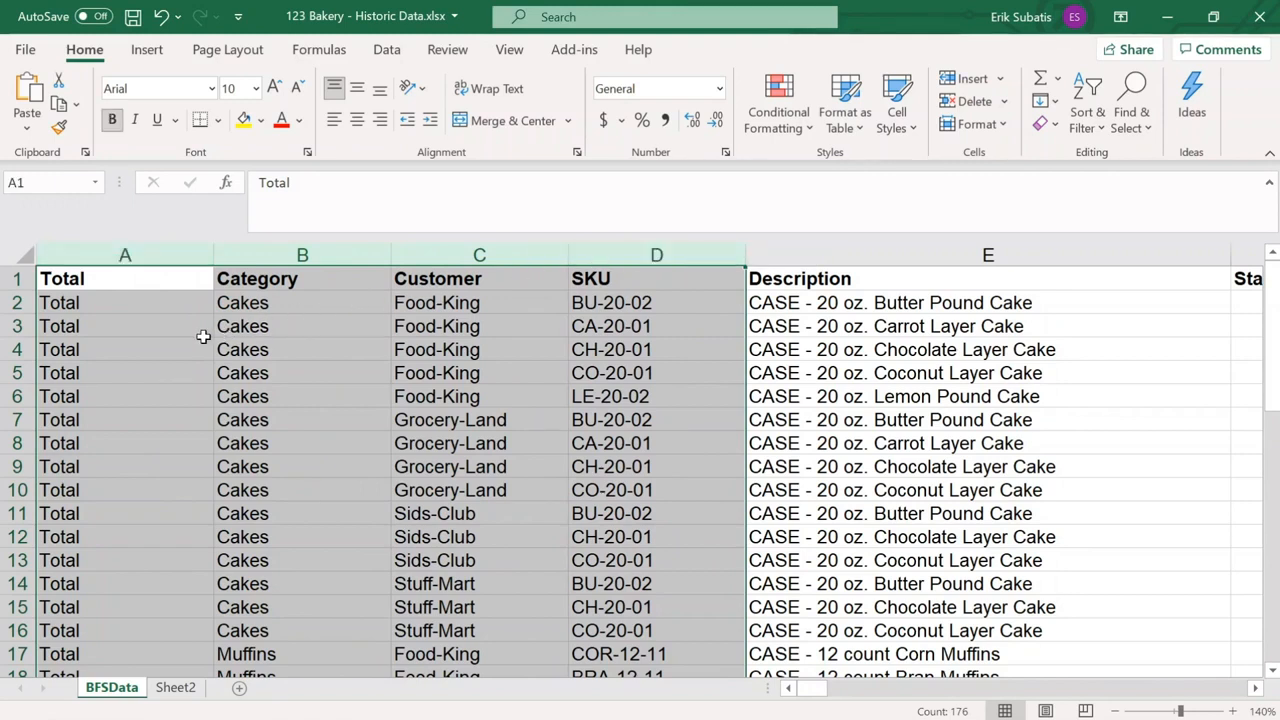
pyautogui.click(170, 256)
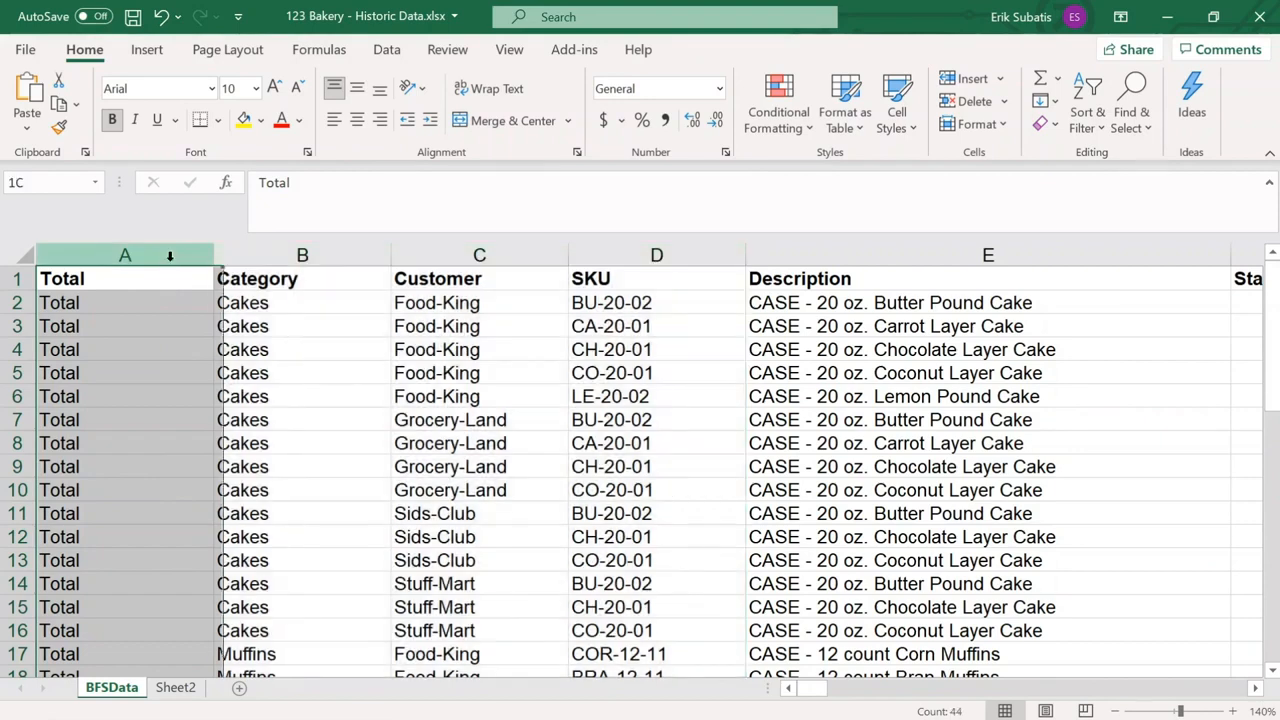
pyautogui.click(606, 256)
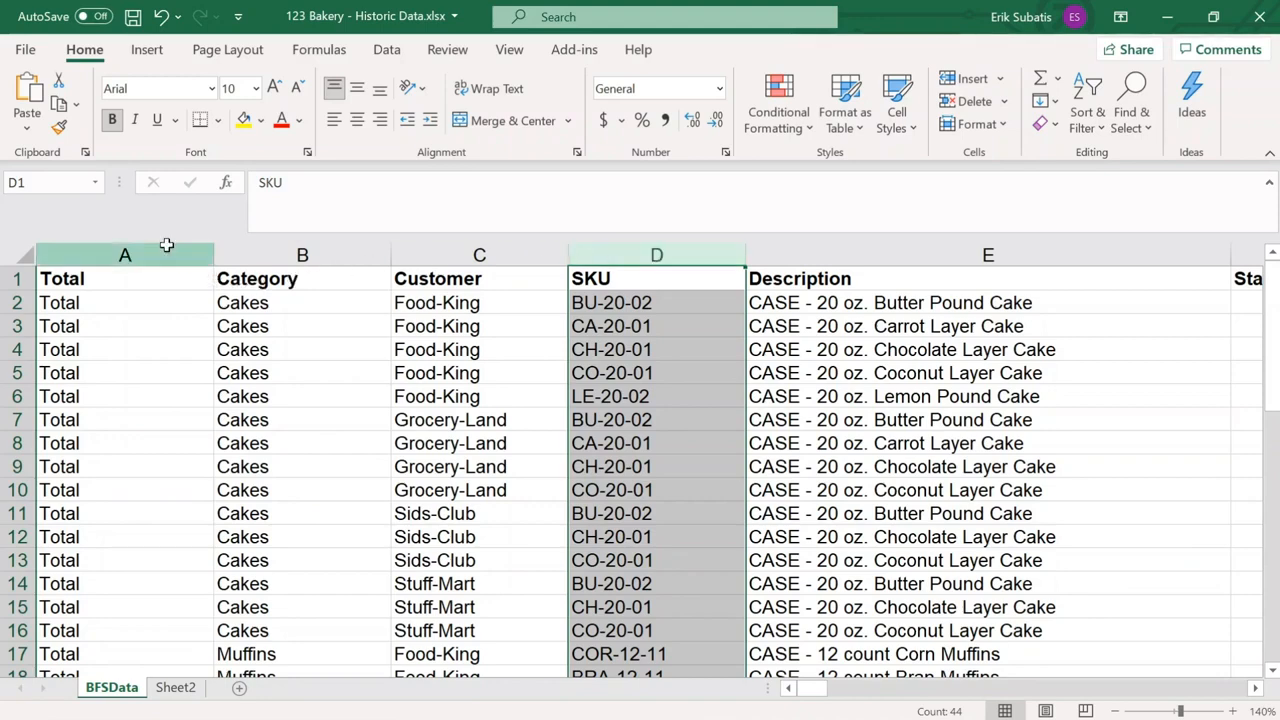
pyautogui.click(166, 250)
pyautogui.click(340, 250)
pyautogui.click(471, 254)
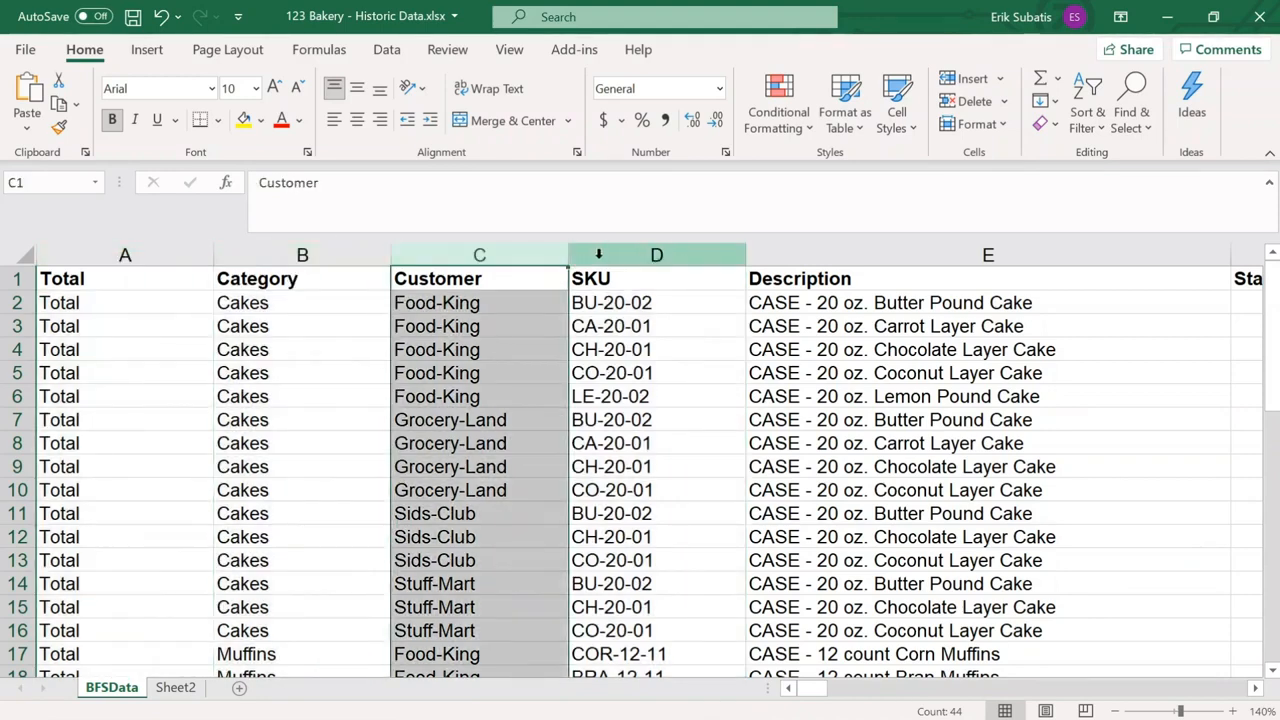
pyautogui.click(599, 254)
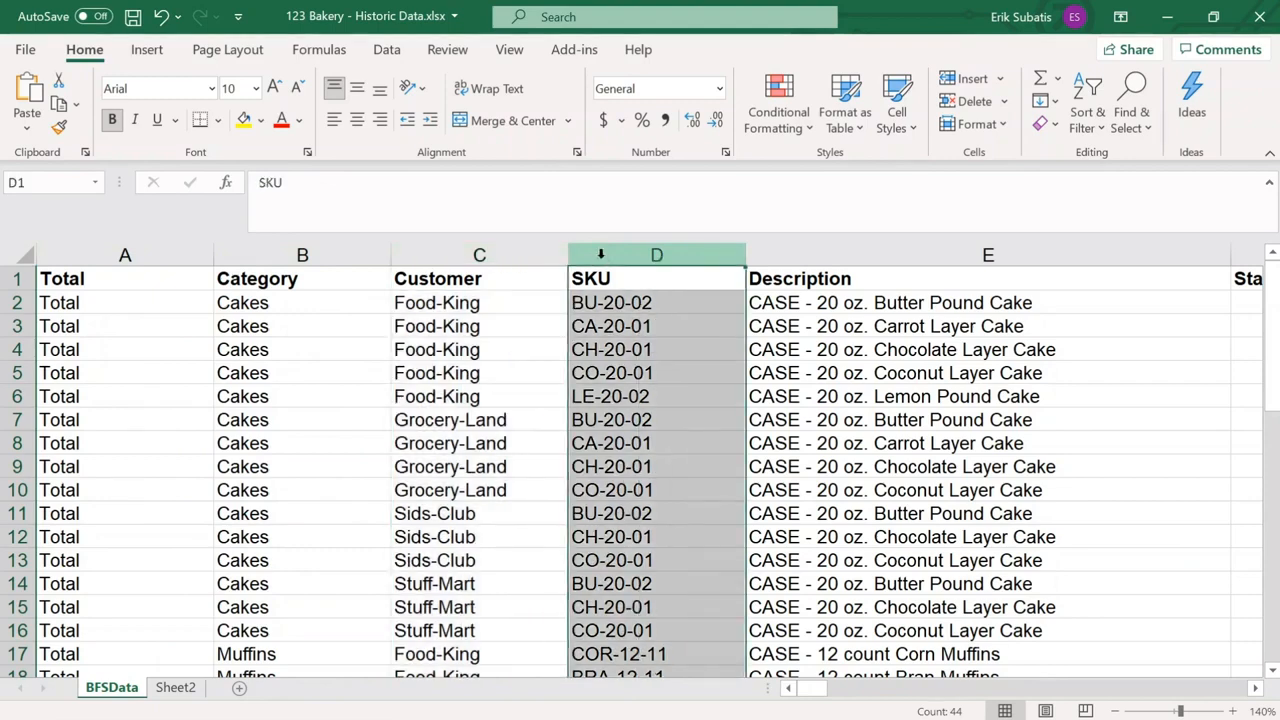
pyautogui.click(795, 255)
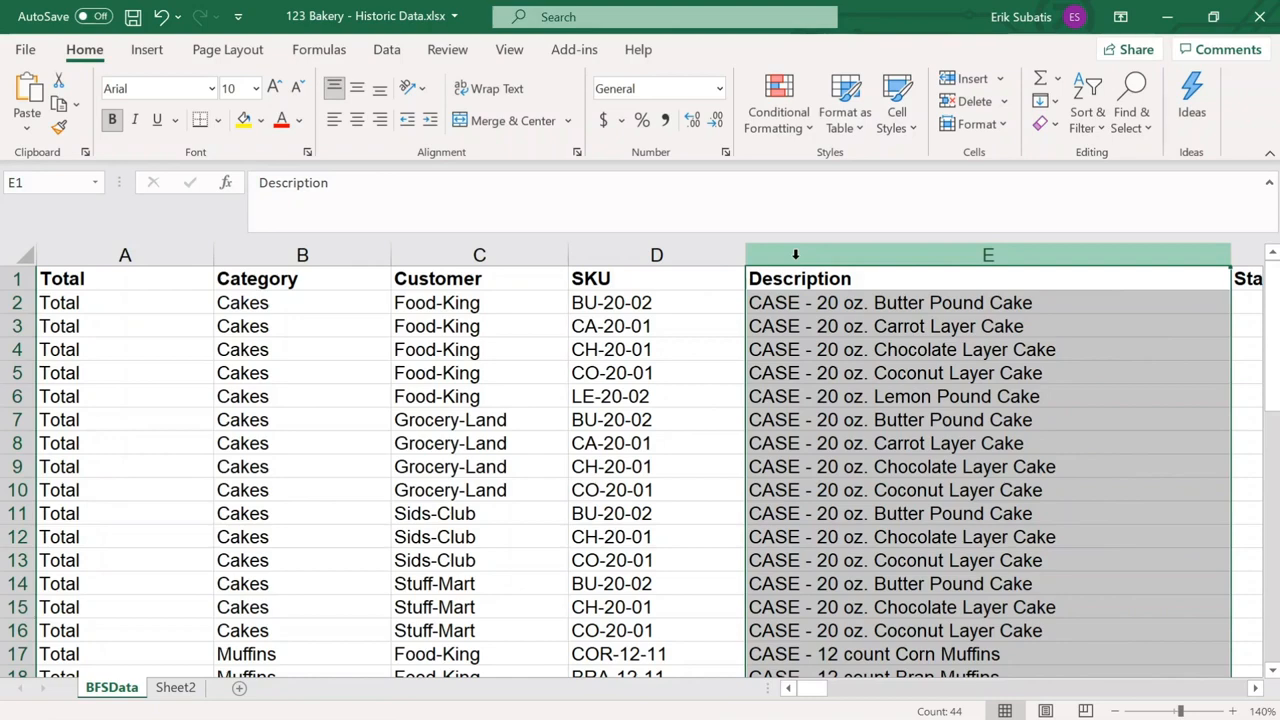
pyautogui.click(797, 278)
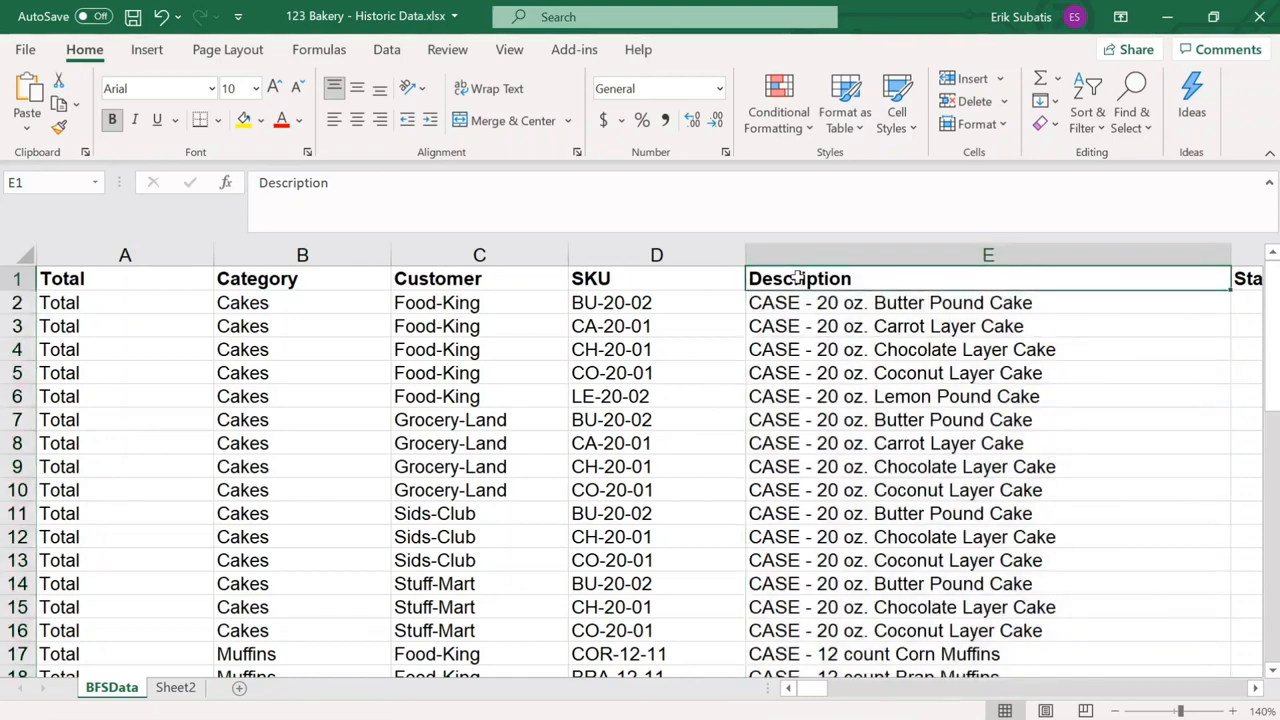
pyautogui.click(1257, 688)
pyautogui.click(1257, 688)
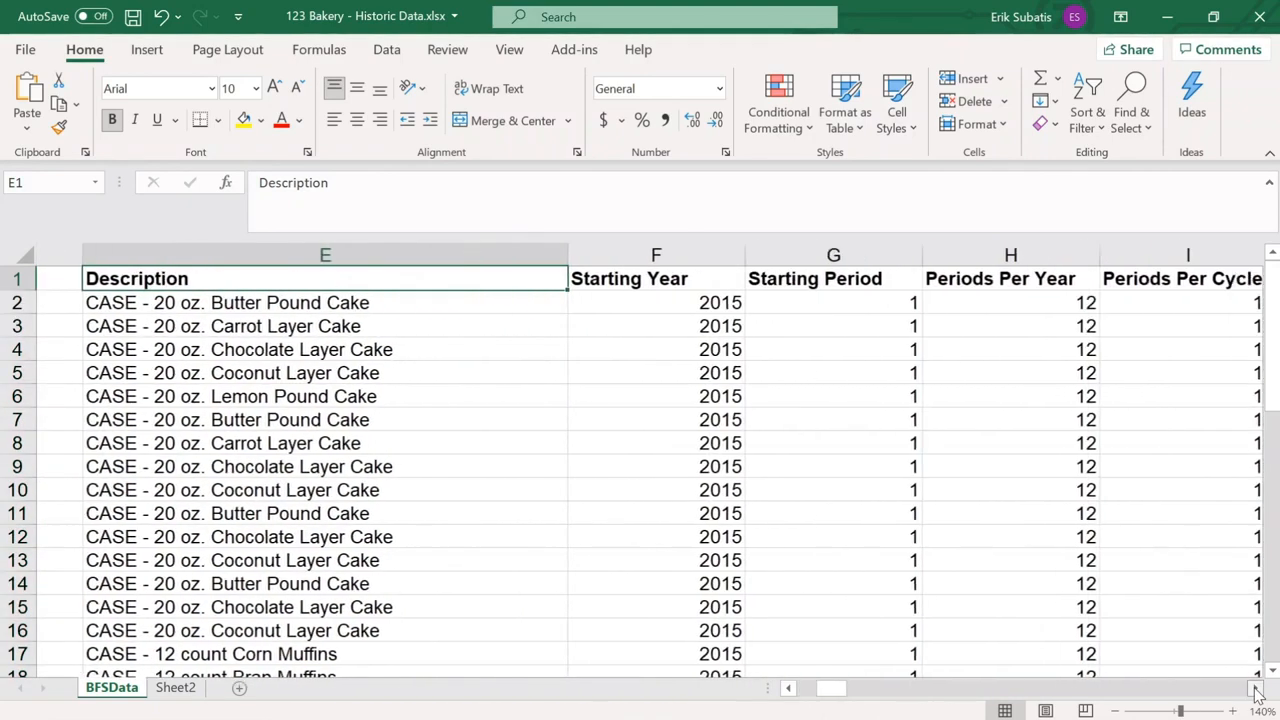
# - Examine the starting-year, period columns and the monthly history columns of the historic data sheet
pyautogui.click(1257, 688)
pyautogui.moveTo(123, 255); pyautogui.dragTo(641, 255)
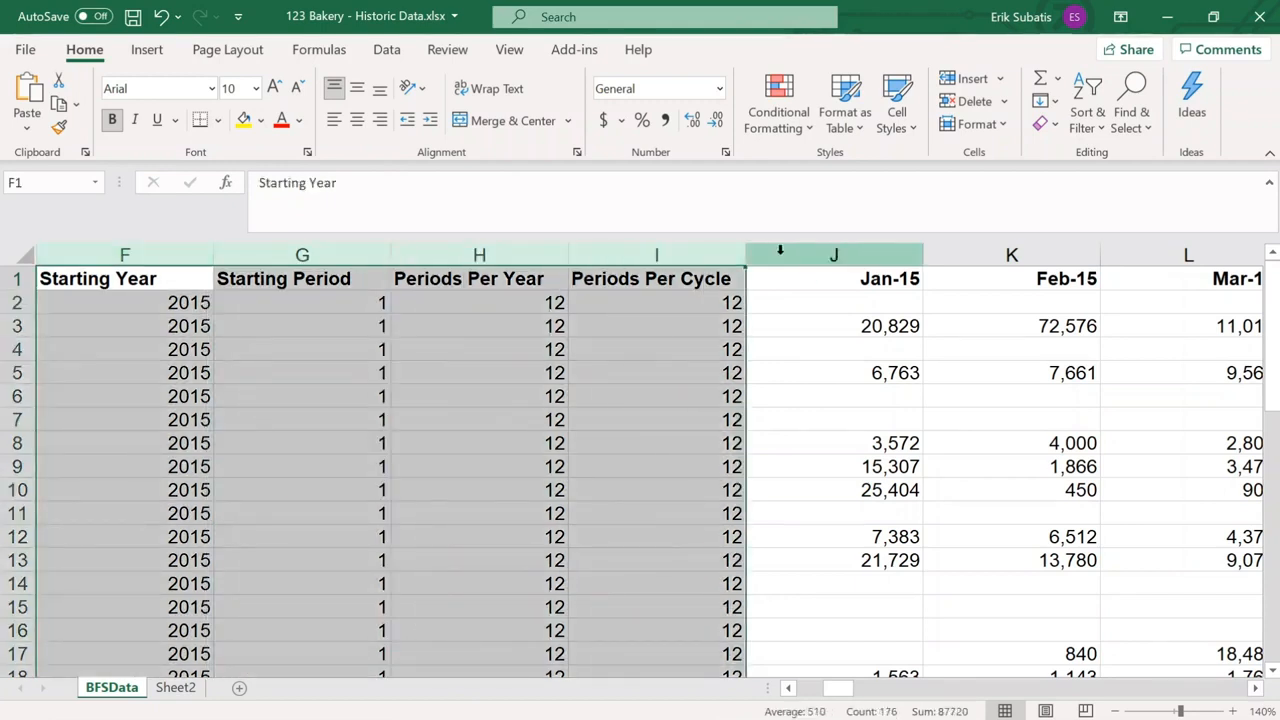
pyautogui.moveTo(780, 255); pyautogui.dragTo(1190, 255)
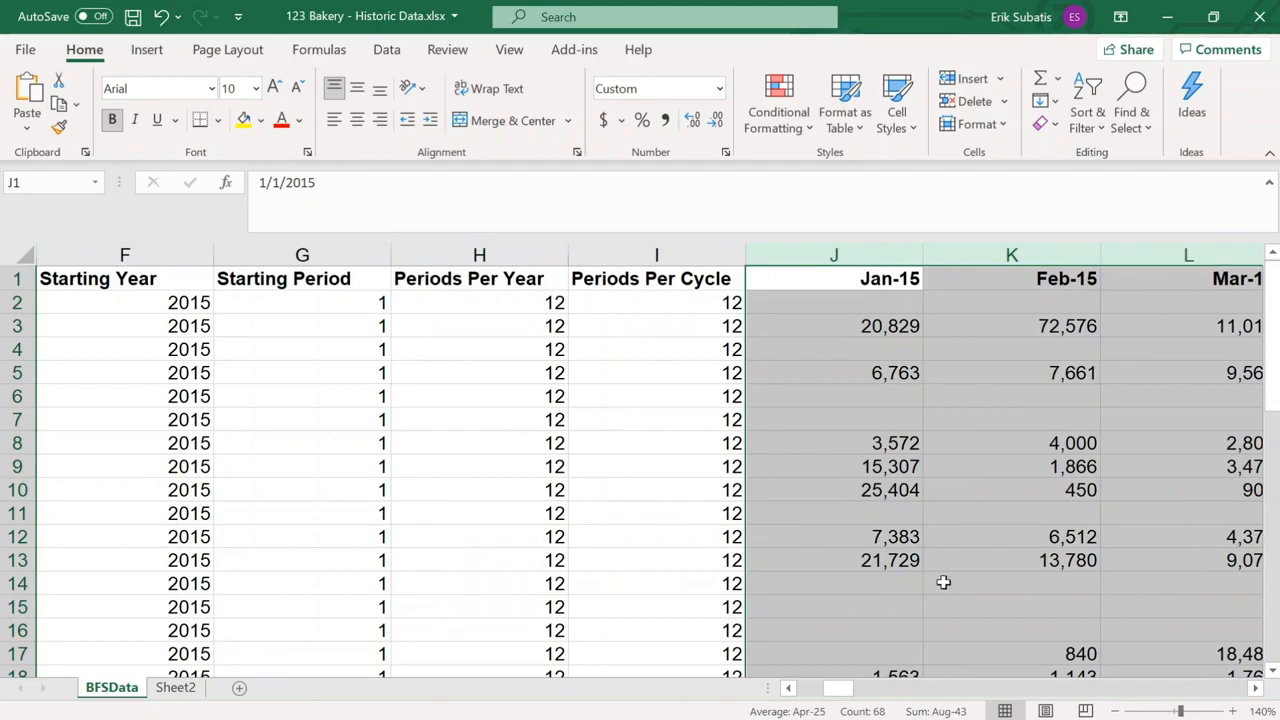
pyautogui.click(16, 302)
pyautogui.moveTo(860, 690); pyautogui.dragTo(1080, 692)
# - Switch to 123 Bakery - Transactions.xlsx and examine its Hist_Year, Hist_Period and Hist_Value columns
pyautogui.hotkey('alt', 'Tab')
pyautogui.press('Down')
pyautogui.press('Down')
pyautogui.press('Down')
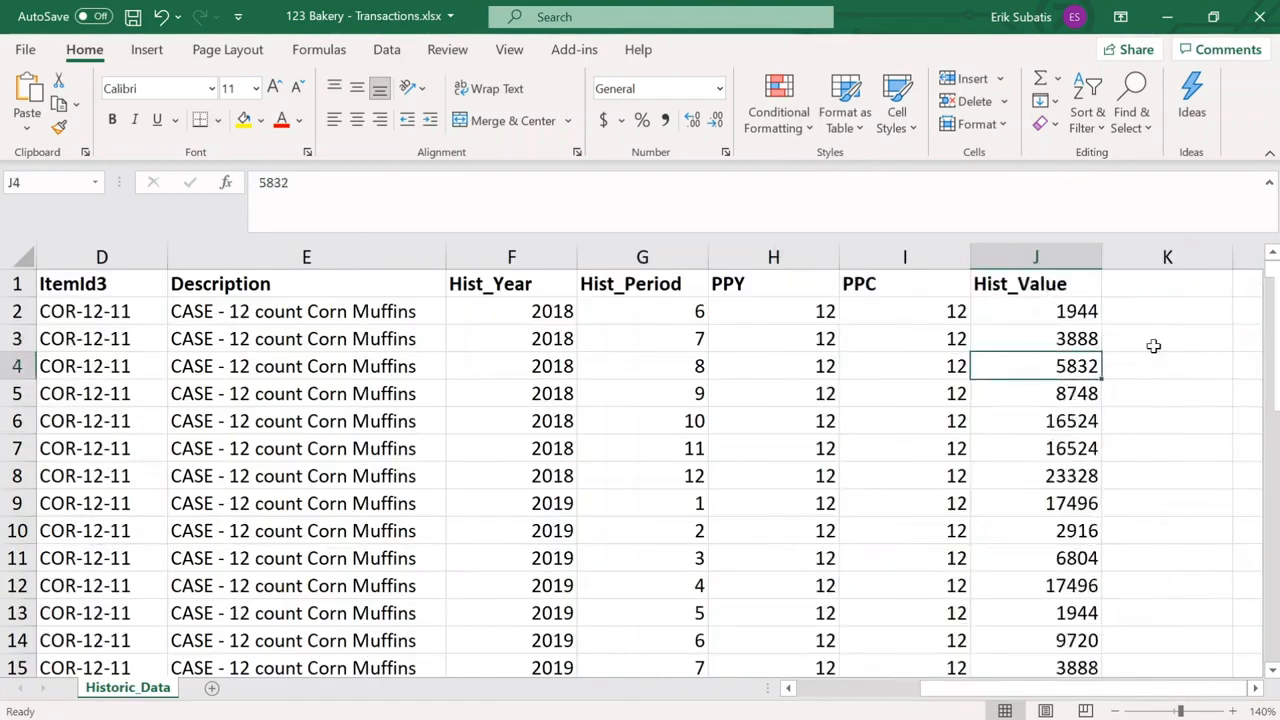
pyautogui.moveTo(566, 257); pyautogui.dragTo(611, 253)
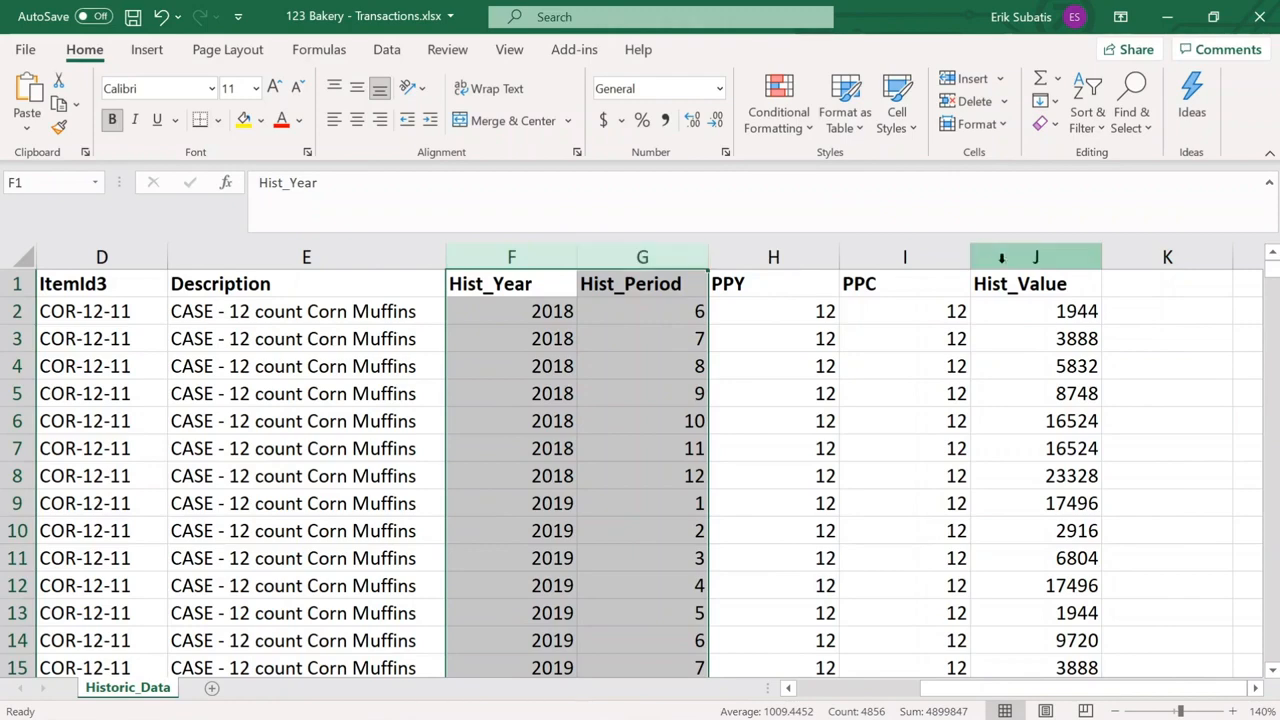
pyautogui.click(1026, 311)
# - Return to Forecast Pro, start another new project, and open the Data Manager
pyautogui.hotkey('alt', 'Tab')
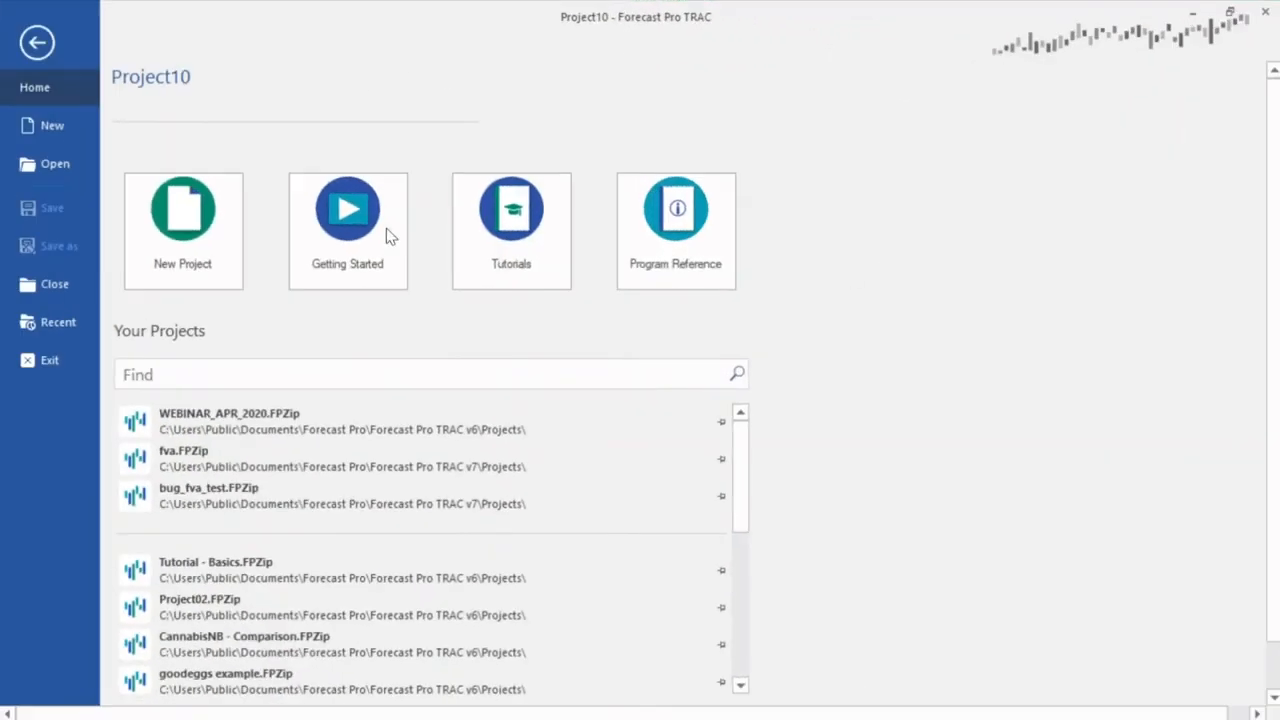
pyautogui.click(236, 240)
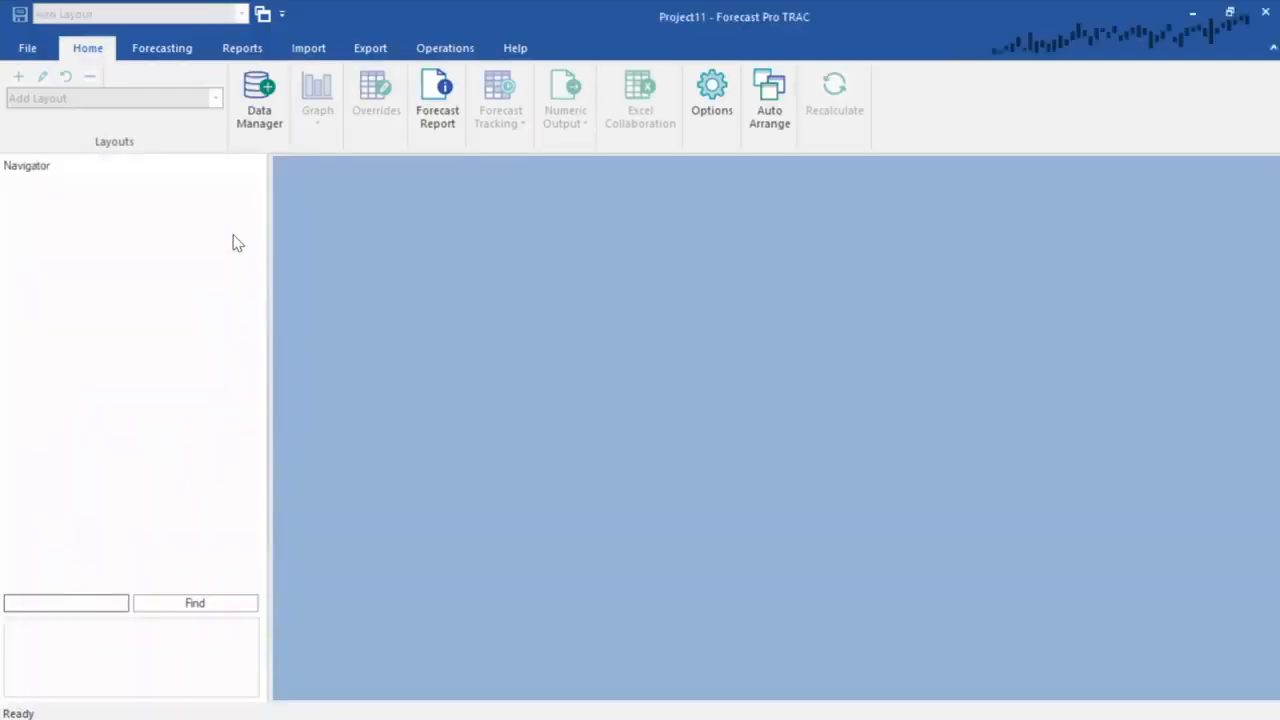
pyautogui.click(259, 117)
# - Add 123 Bakery - Historic Data.xlsx as Excel historic data, run Read & Forecast, and exit the Data Manager
pyautogui.click(345, 134)
pyautogui.click(328, 164)
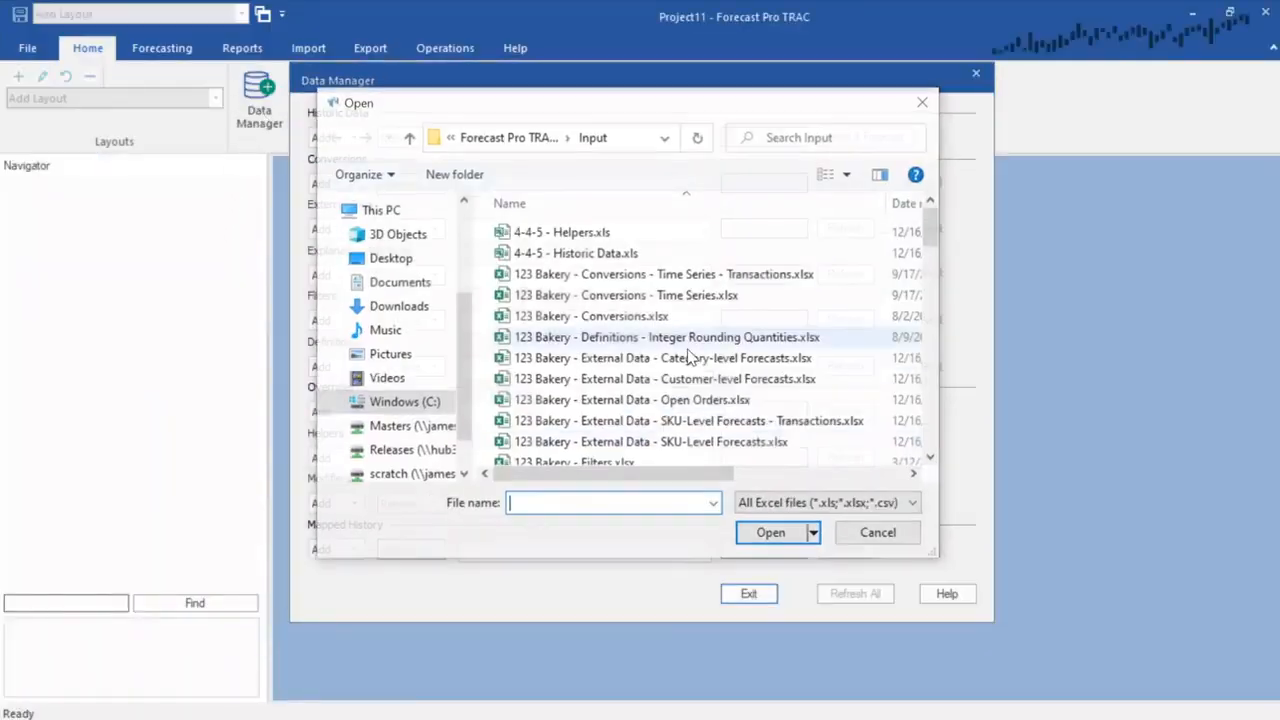
pyautogui.scroll(-1, 688, 357)
pyautogui.doubleClick(651, 414)
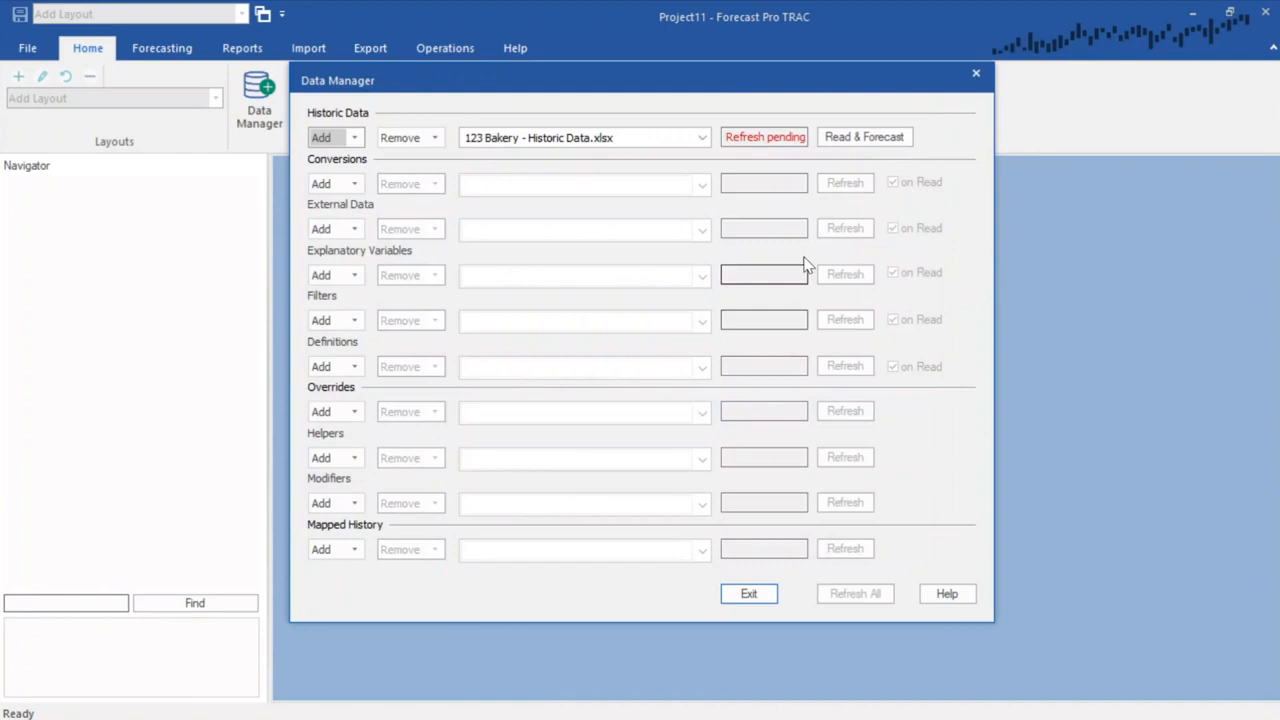
pyautogui.click(860, 139)
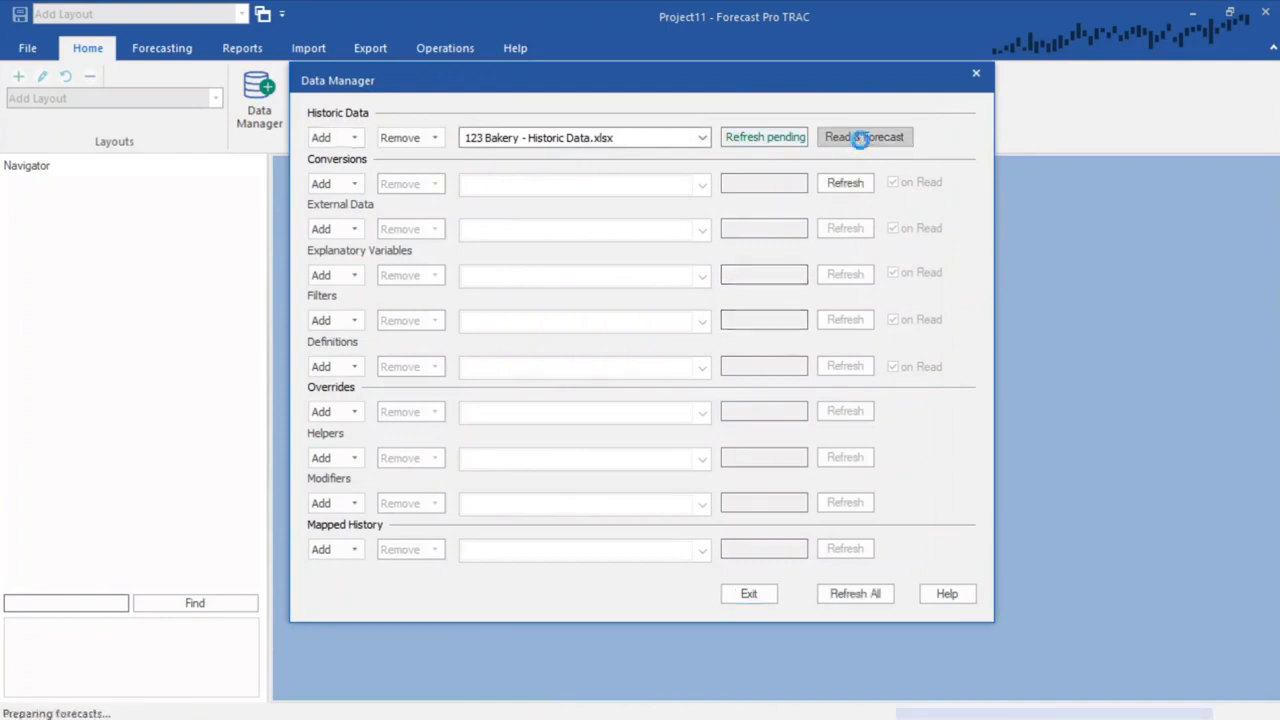
pyautogui.click(748, 594)
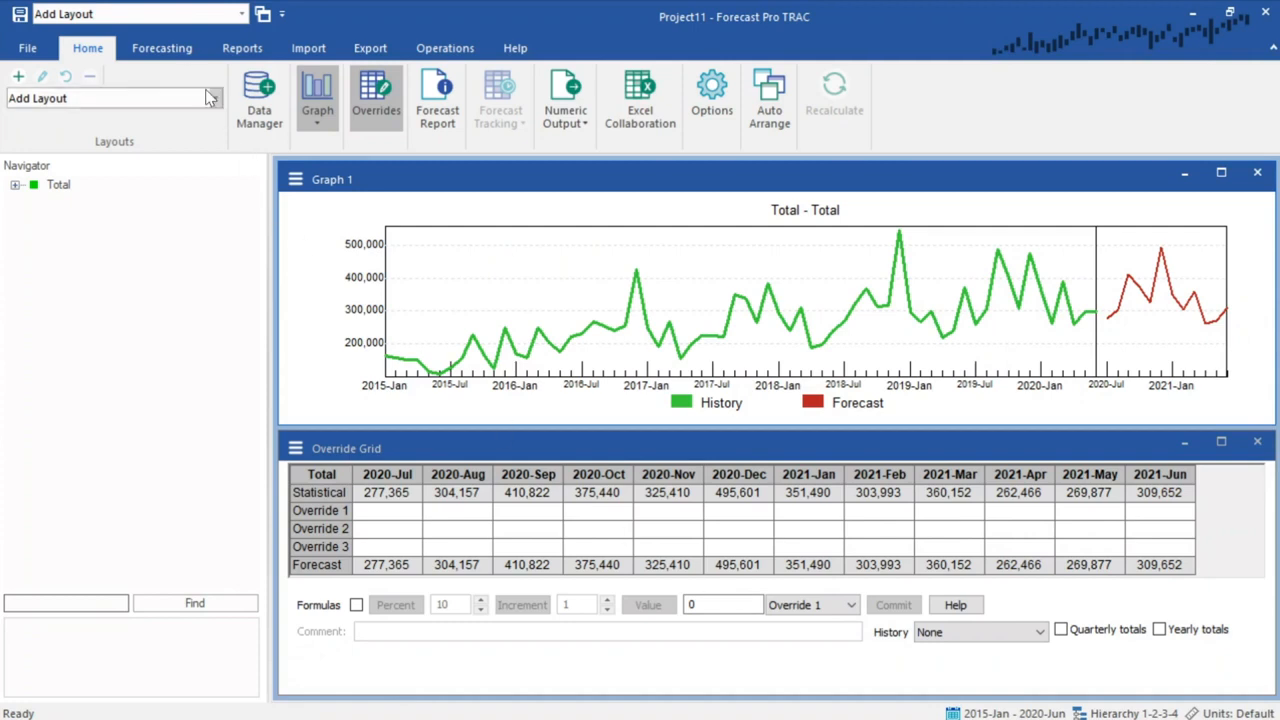
# - Open the Numeric Output report from the reports and maximize its window
pyautogui.click(161, 48)
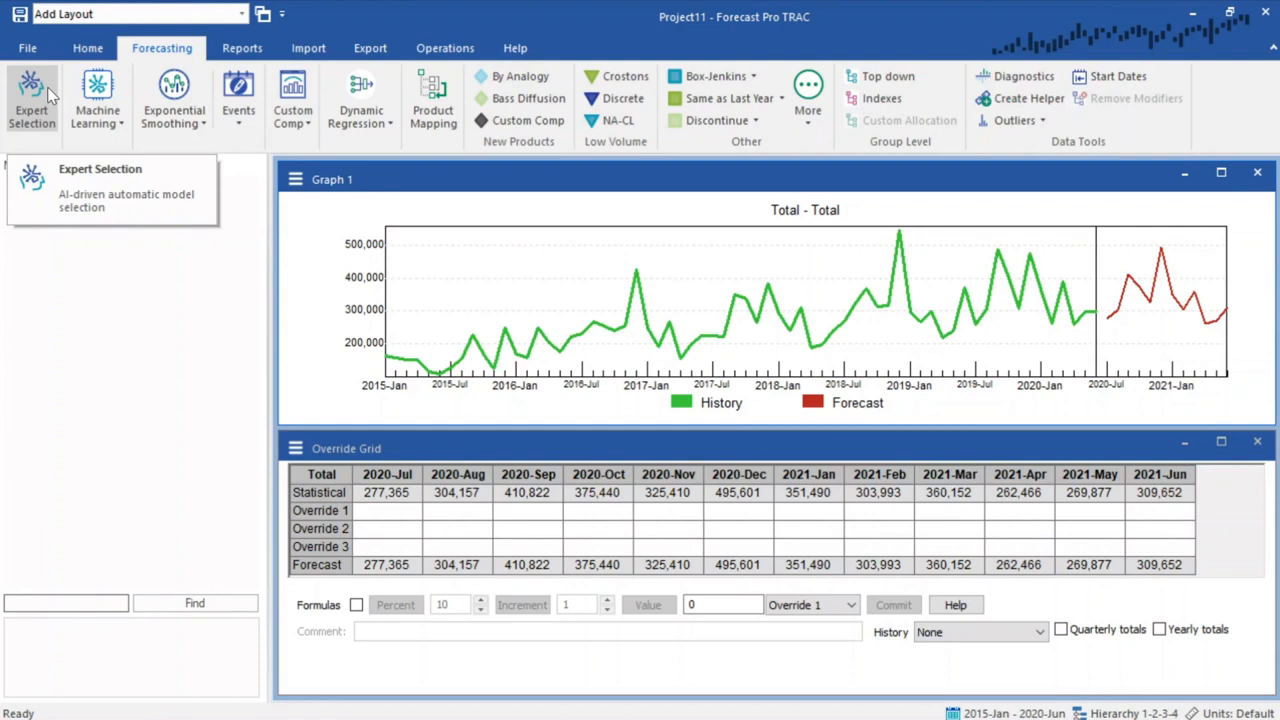
pyautogui.click(264, 52)
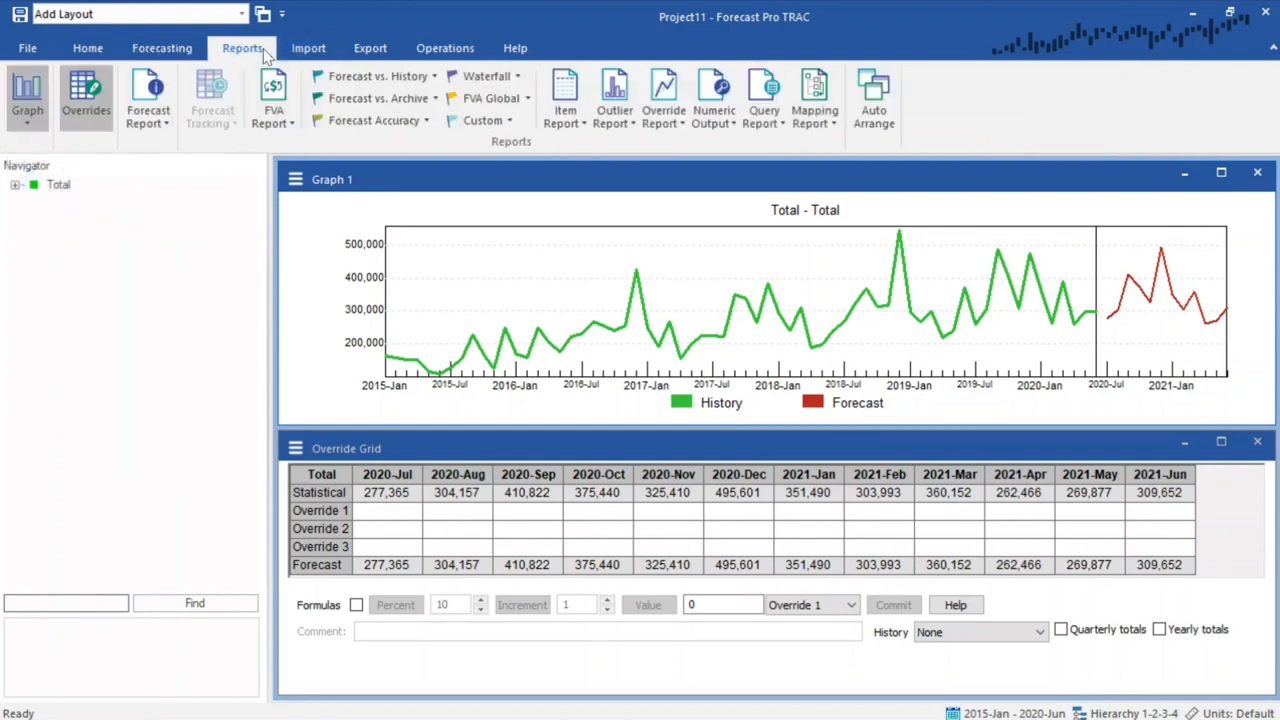
pyautogui.click(709, 92)
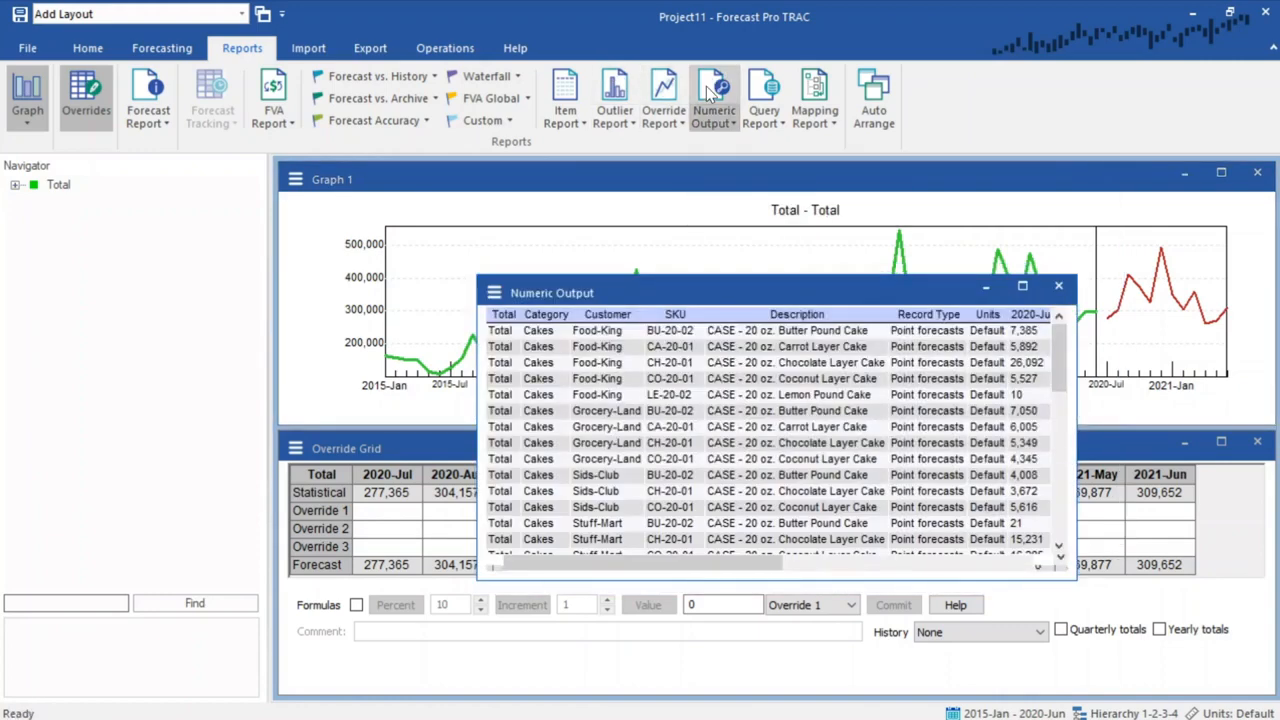
pyautogui.click(1022, 286)
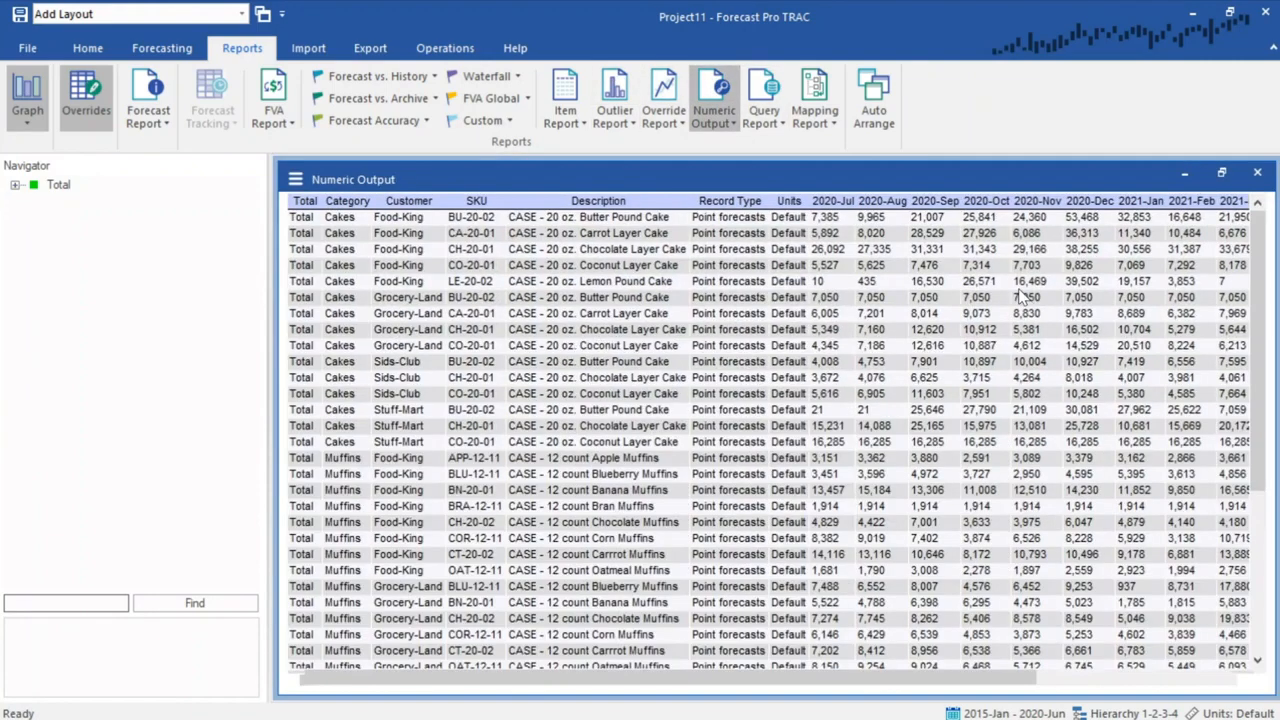
pyautogui.click(295, 179)
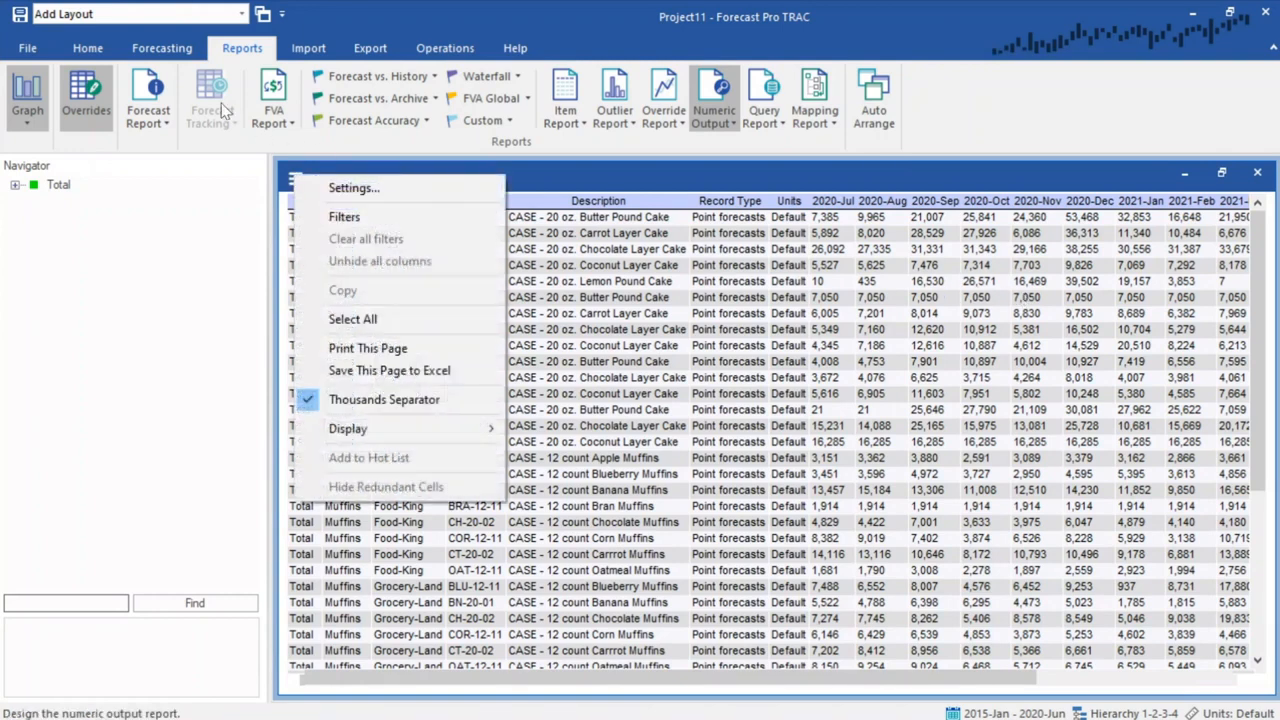
pyautogui.click(370, 48)
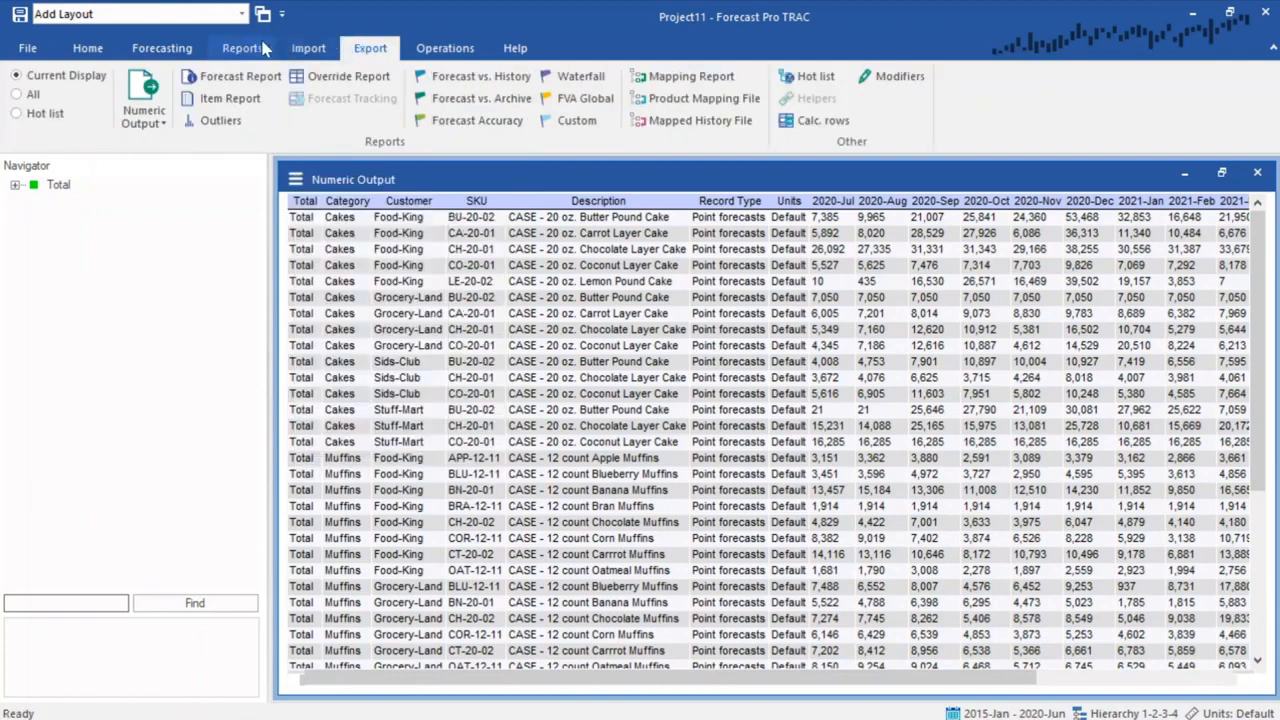
pyautogui.click(155, 88)
pyautogui.click(210, 178)
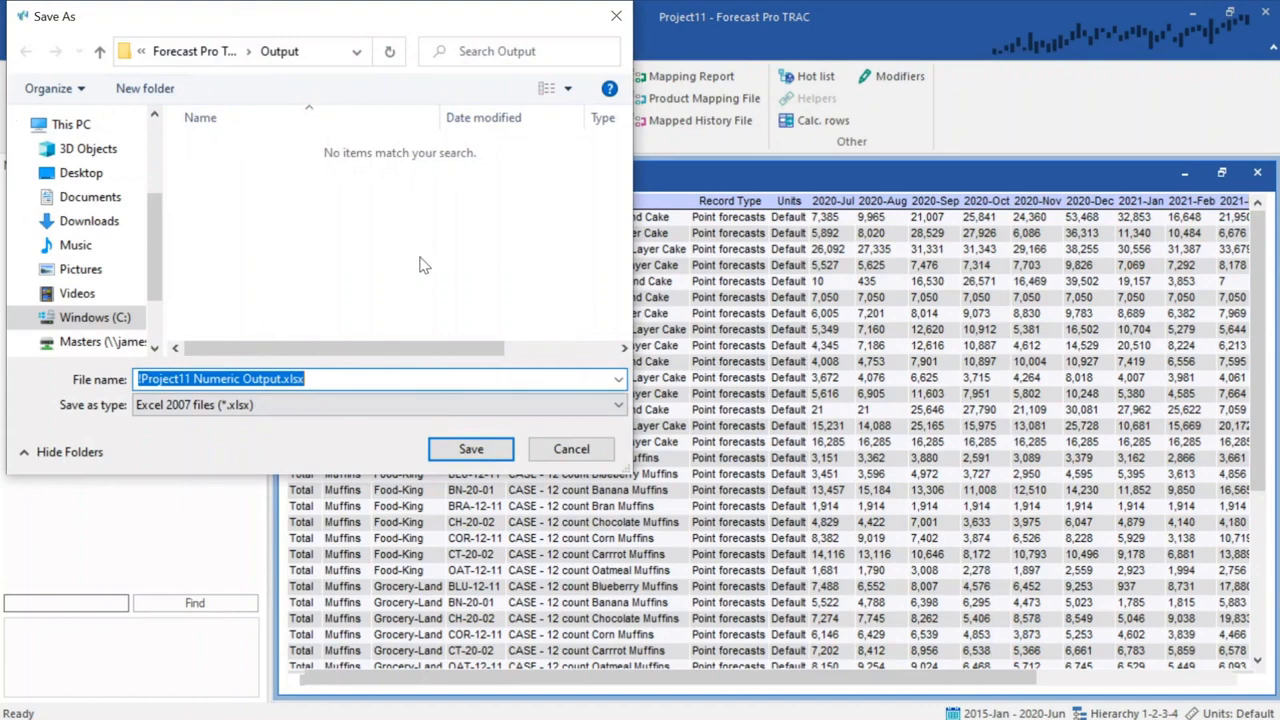
pyautogui.click(576, 450)
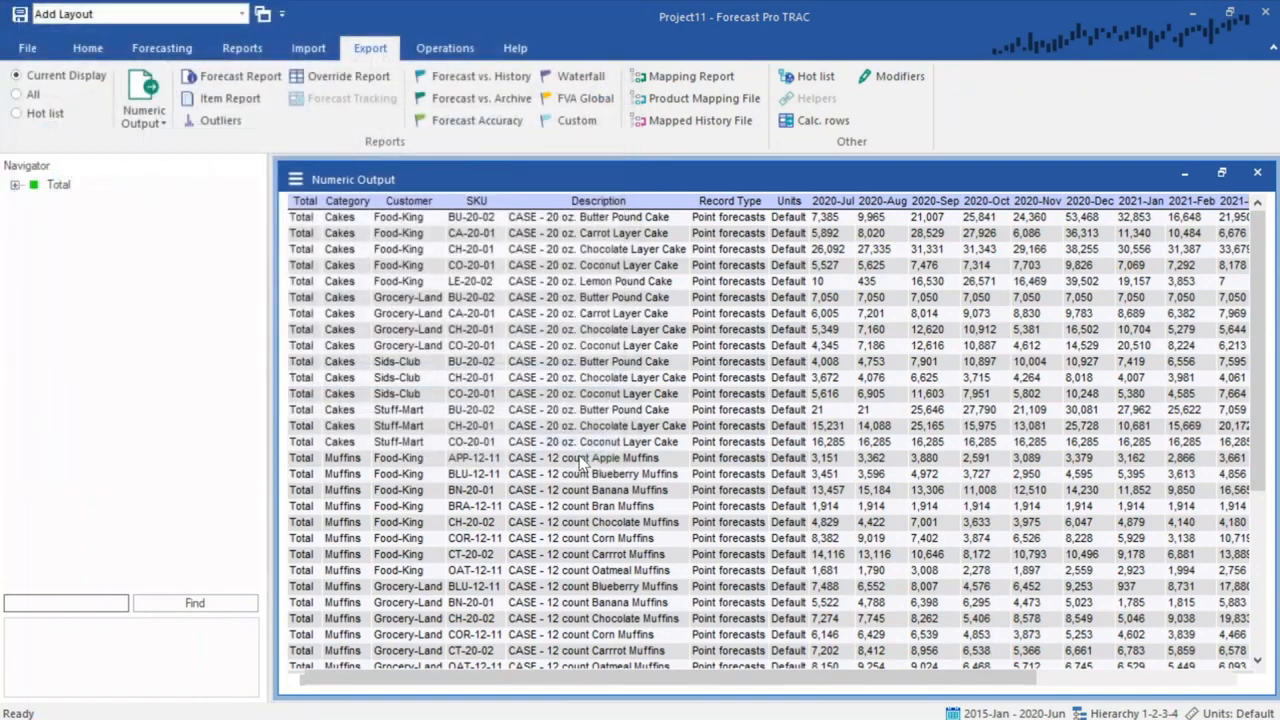
pyautogui.rightClick(667, 318)
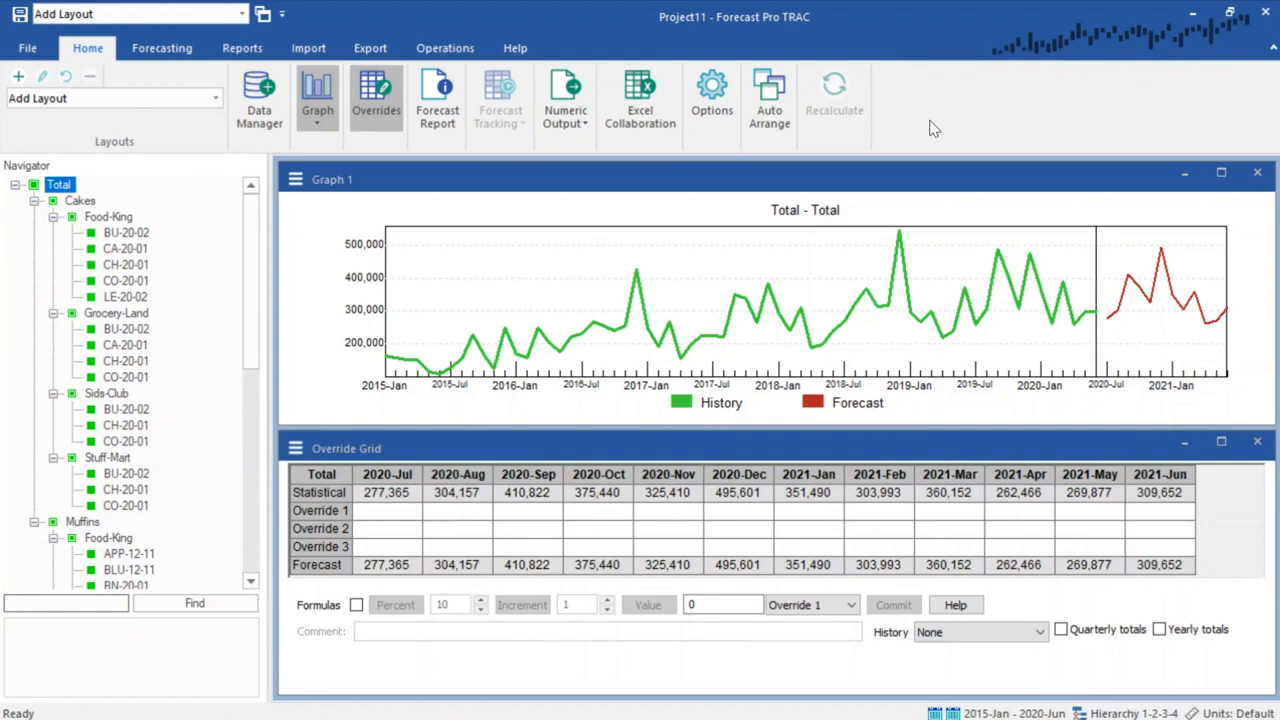
pyautogui.click(520, 52)
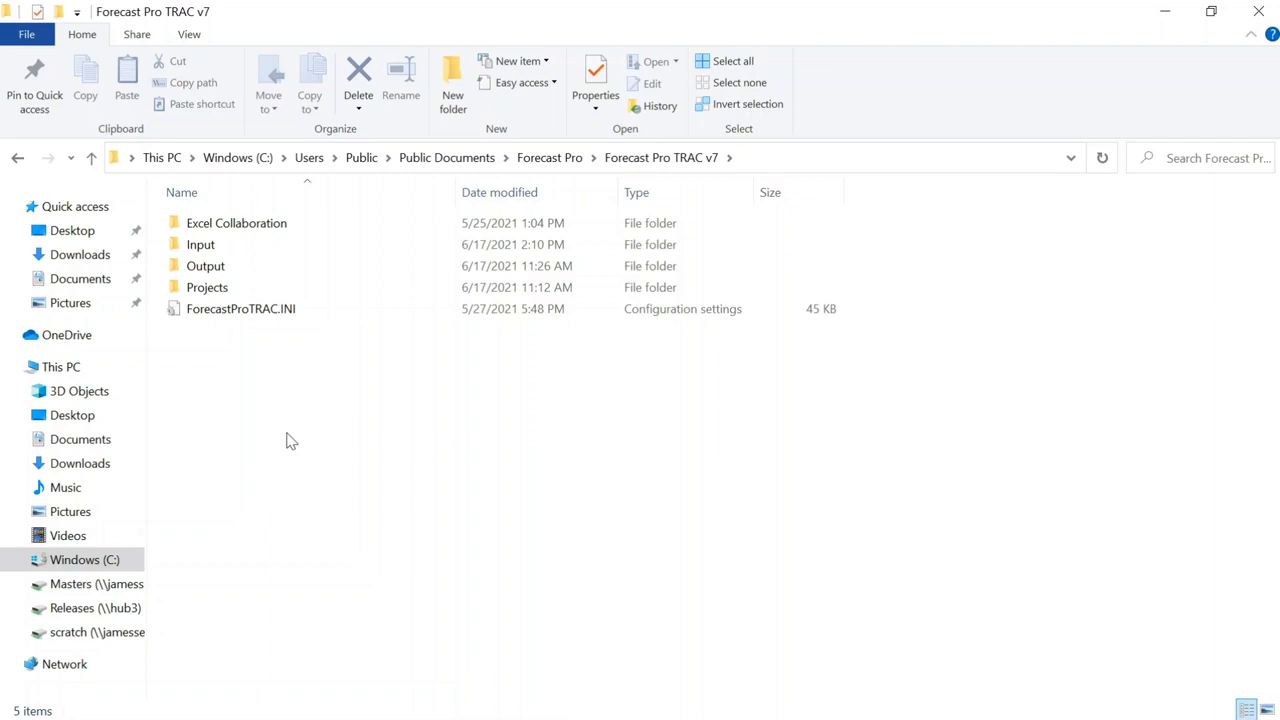
# - In File Explorer, browse the Forecast Pro TRAC v7 folder and open its Projects subfolder
pyautogui.click(774, 160)
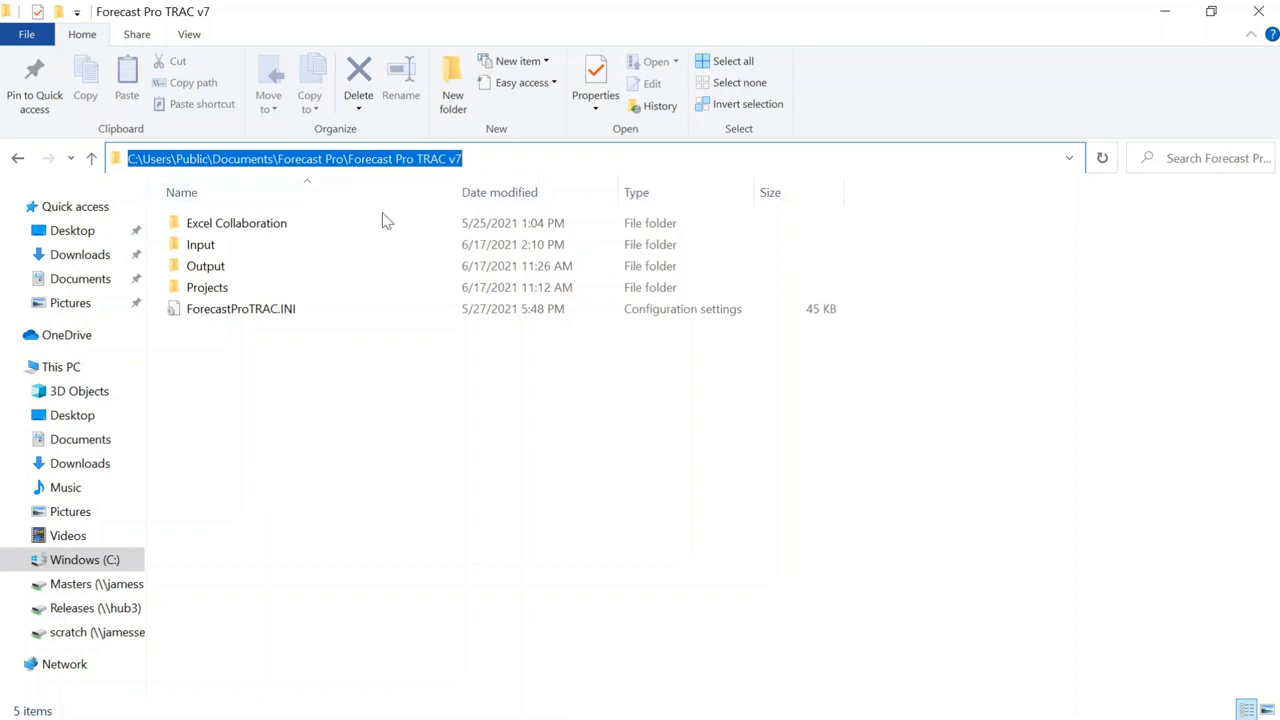
pyautogui.click(312, 255)
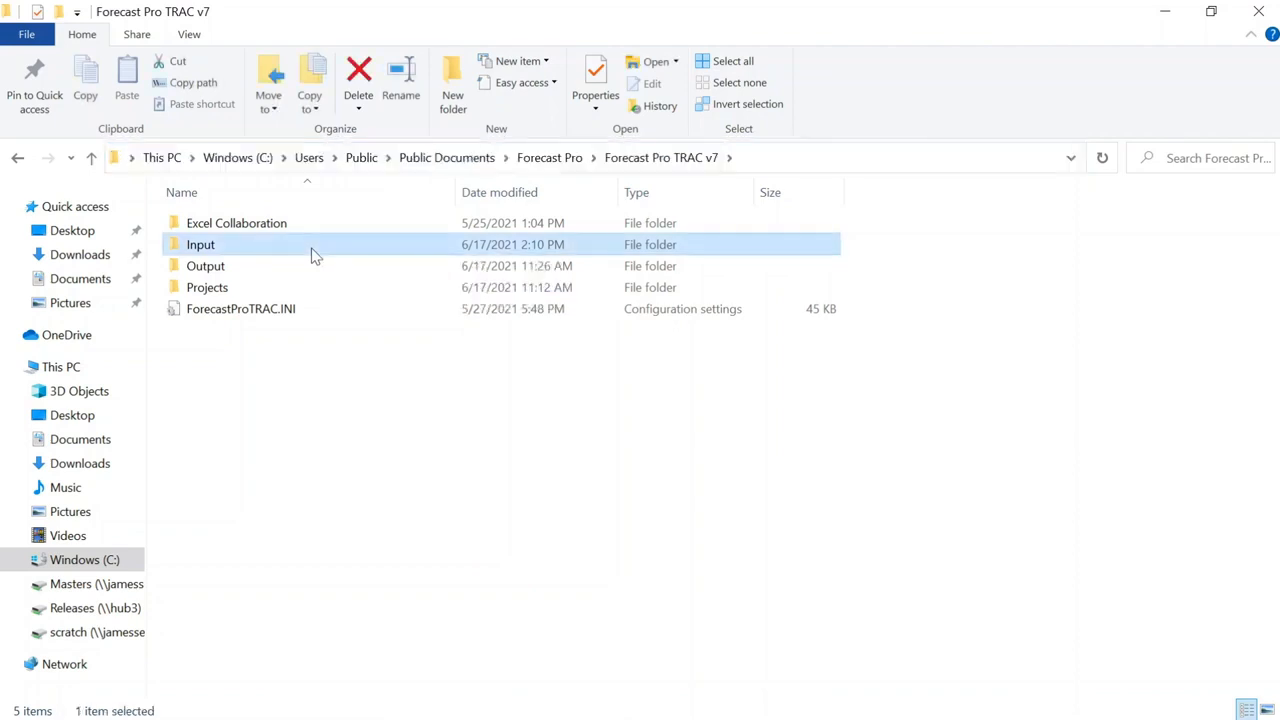
pyautogui.doubleClick(263, 289)
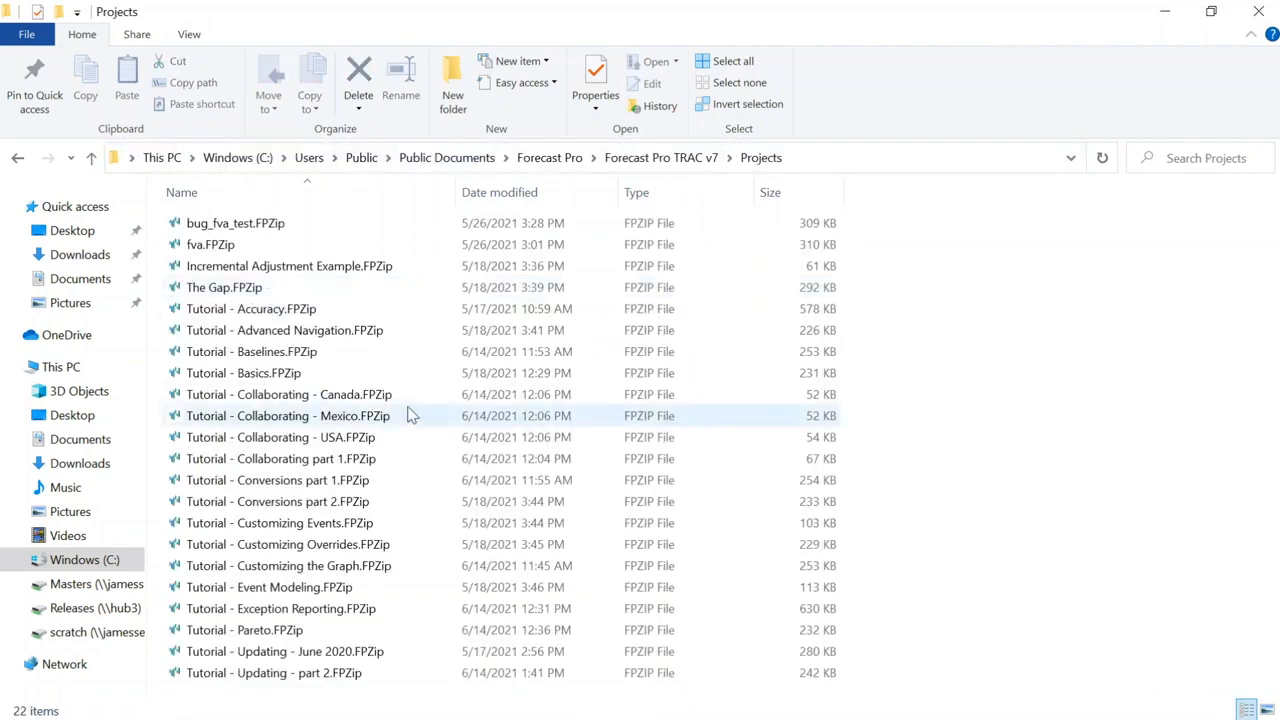